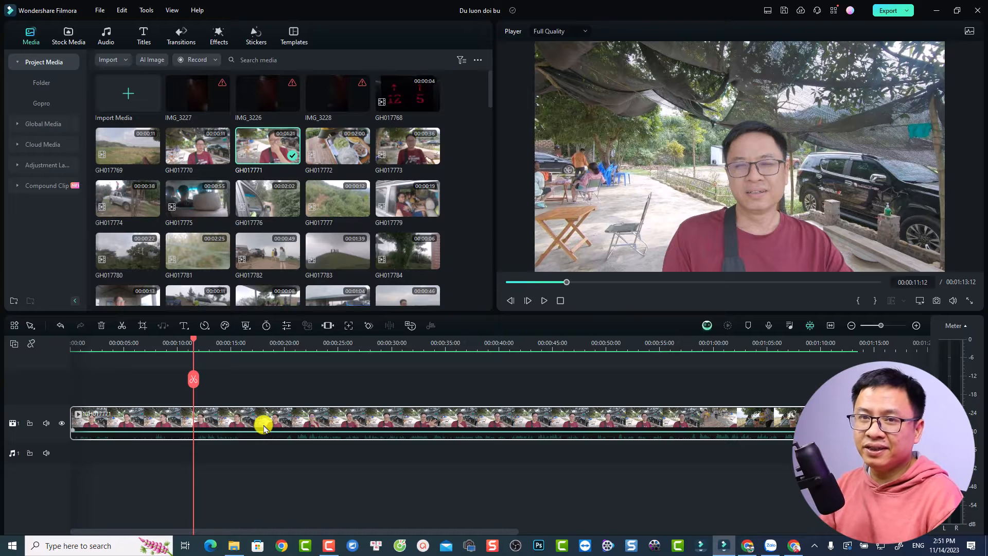
Browse the free trending titles and place Big Title Pack Title 03 on a track above the video at 00:00:11:12
click(143, 35)
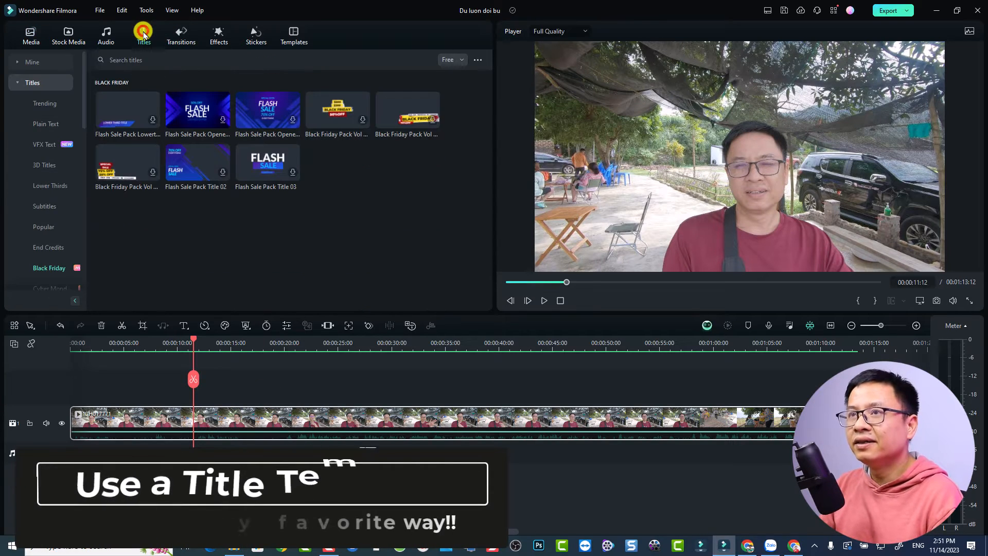
click(48, 106)
click(134, 60)
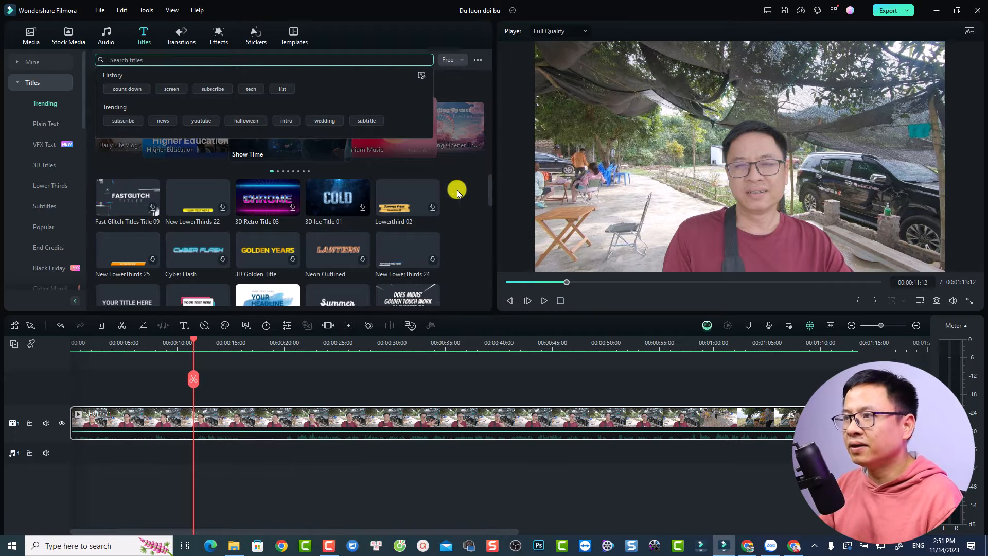
scroll(478, 189, down, 1)
scroll(477, 189, down, 3)
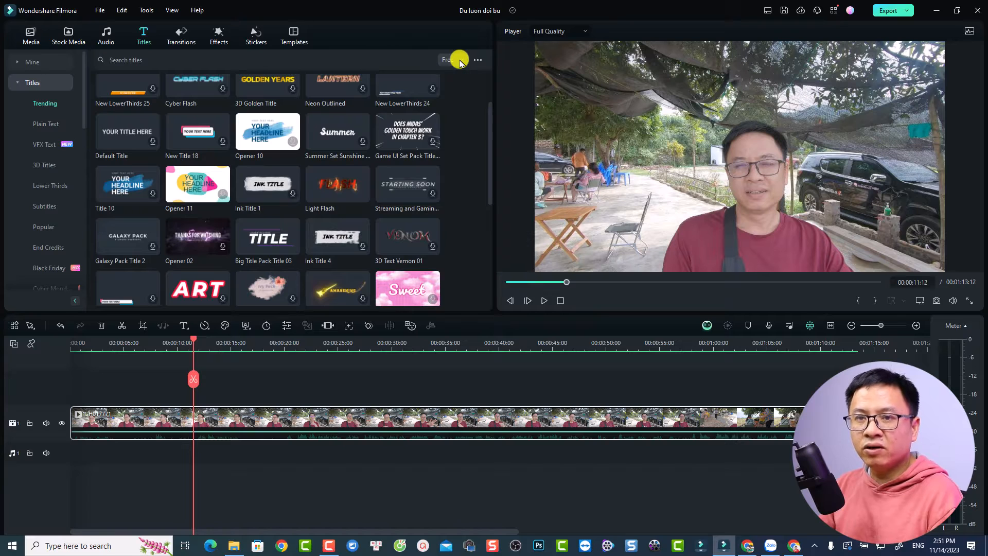
click(459, 60)
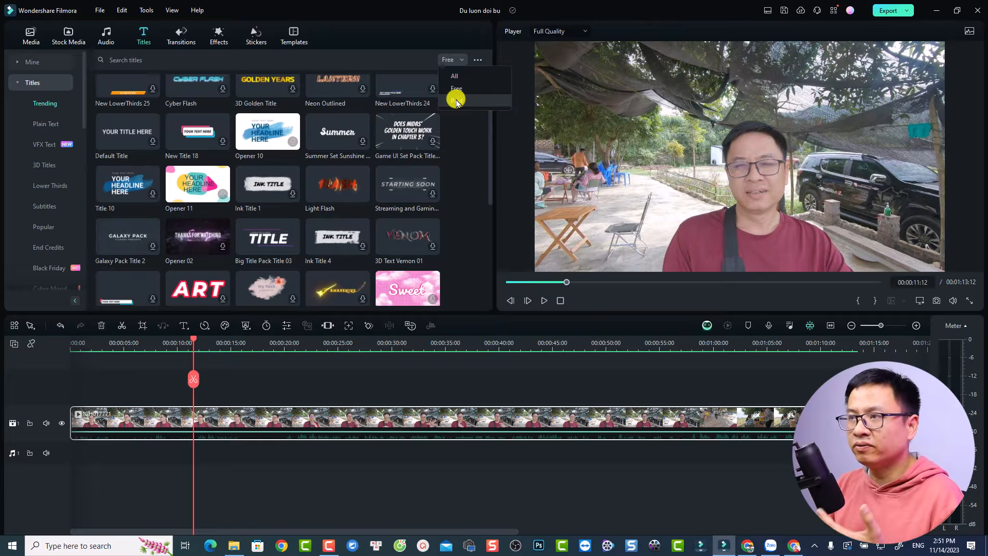
click(457, 91)
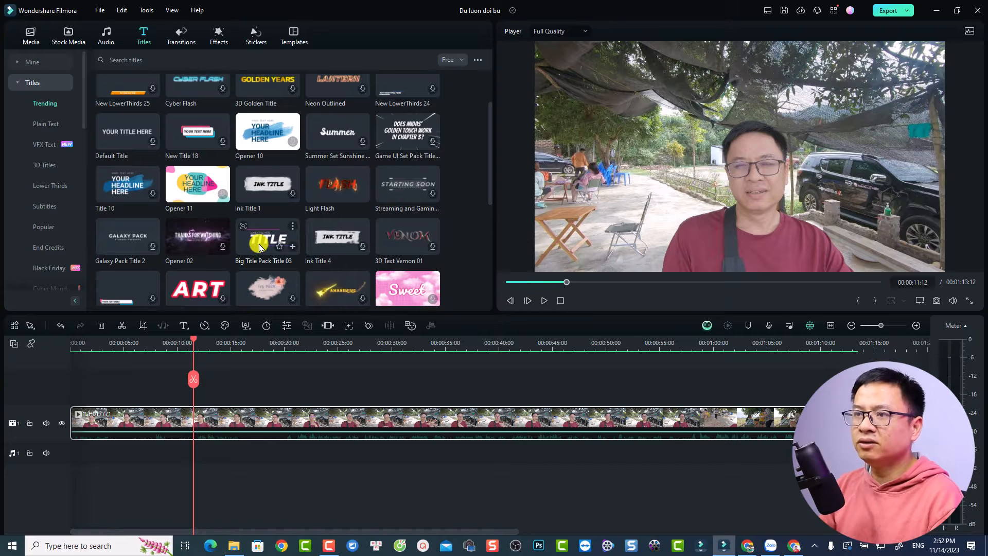
drag(260, 248, 195, 378)
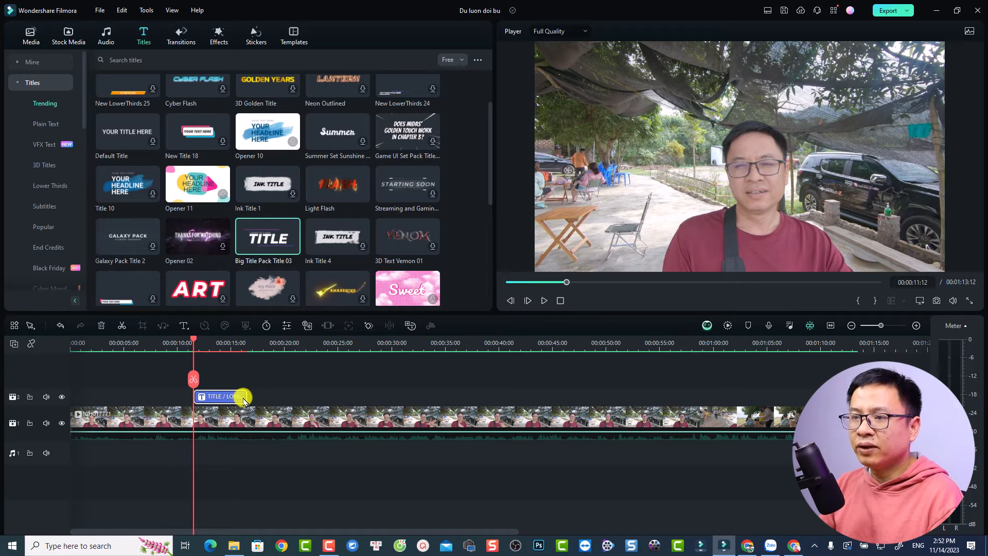
drag(245, 401, 244, 401)
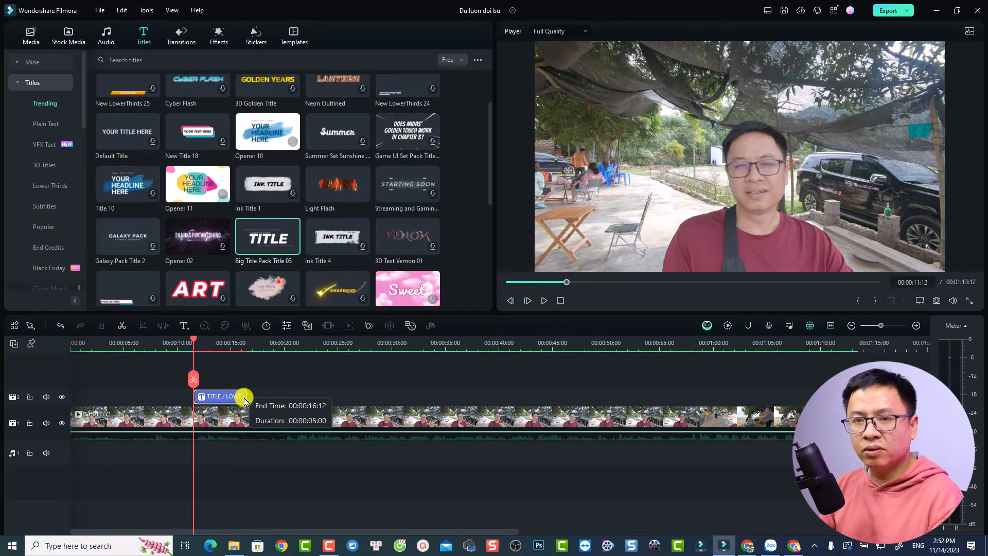
drag(244, 401, 348, 402)
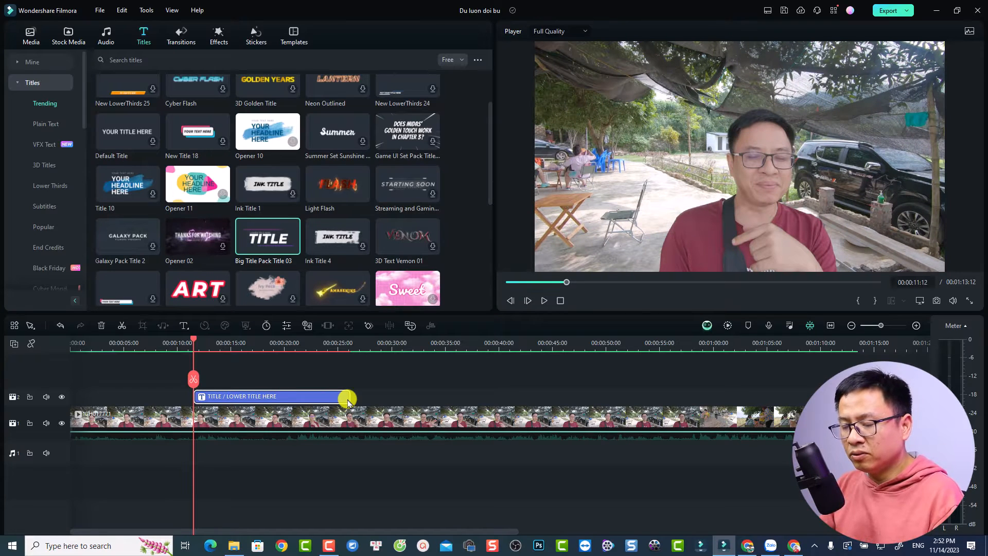
key(ctrl+z)
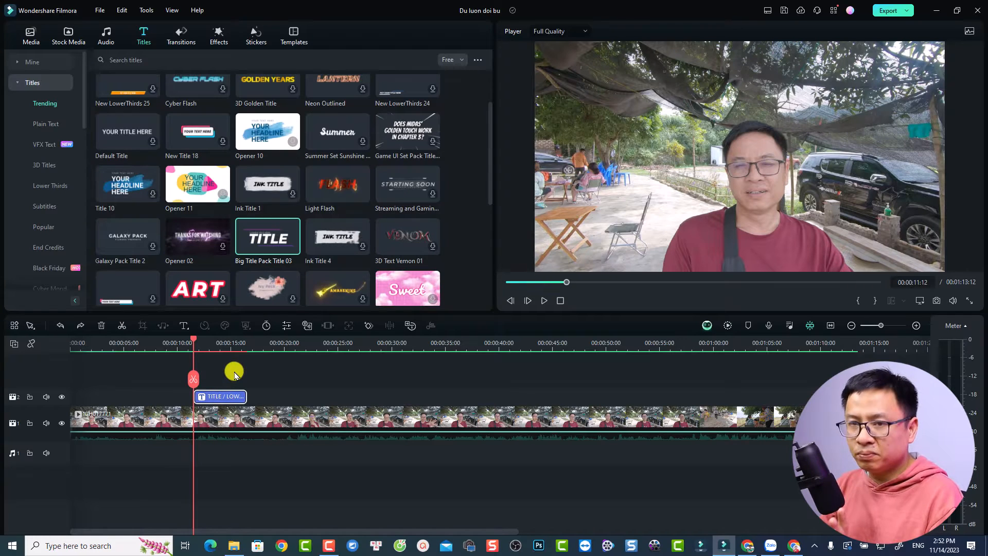
Preview the title on the video and delete its LOWER TITLE HERE text layer
key(space)
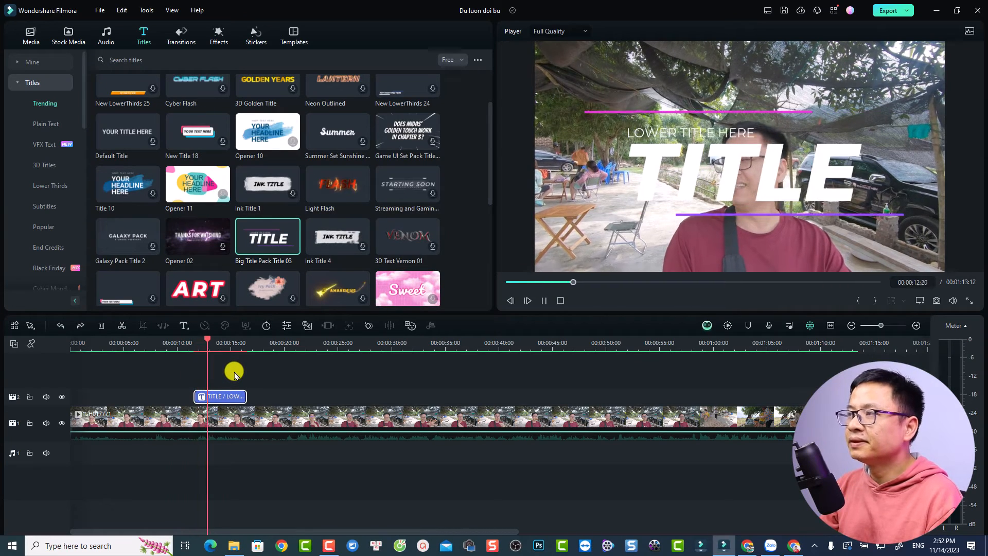
key(space)
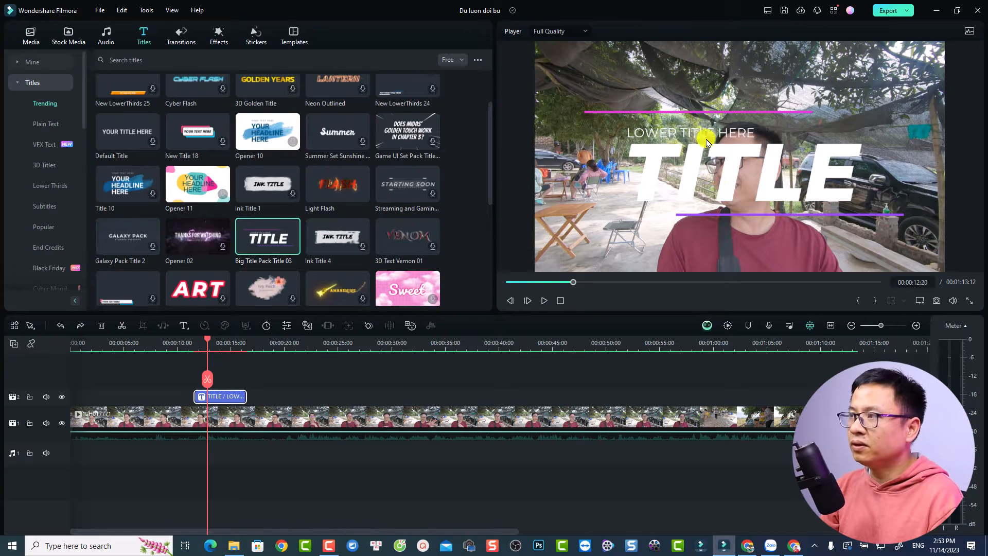
double_click(223, 397)
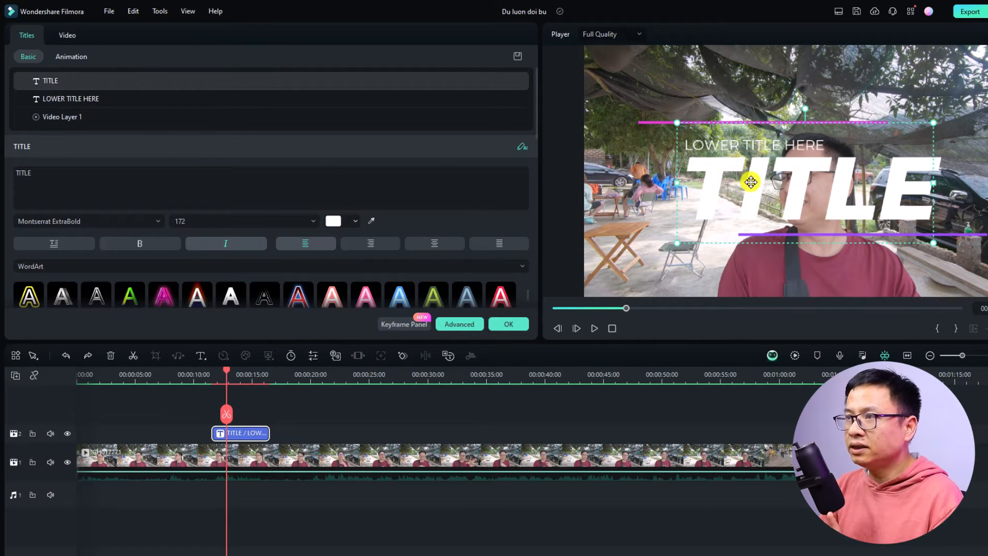
click(74, 98)
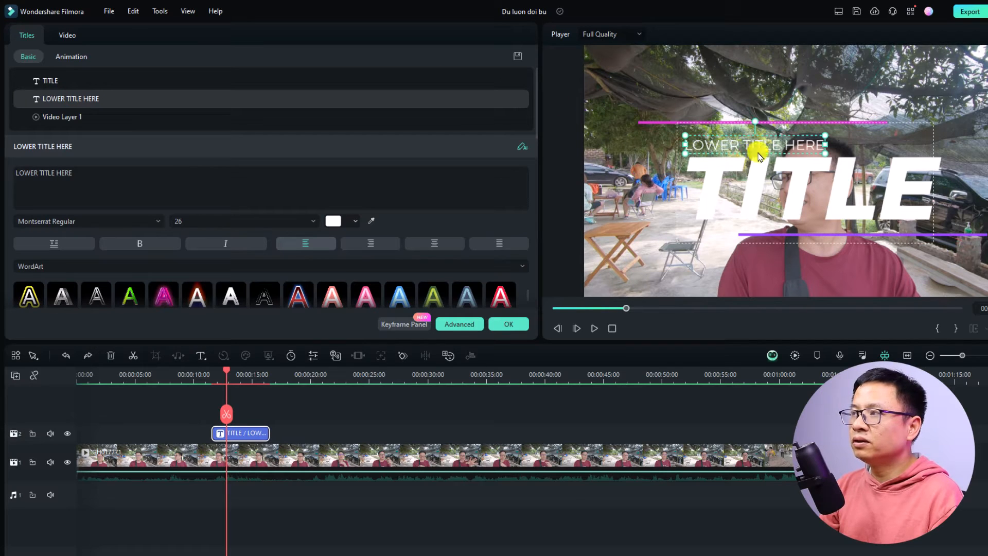
click(232, 103)
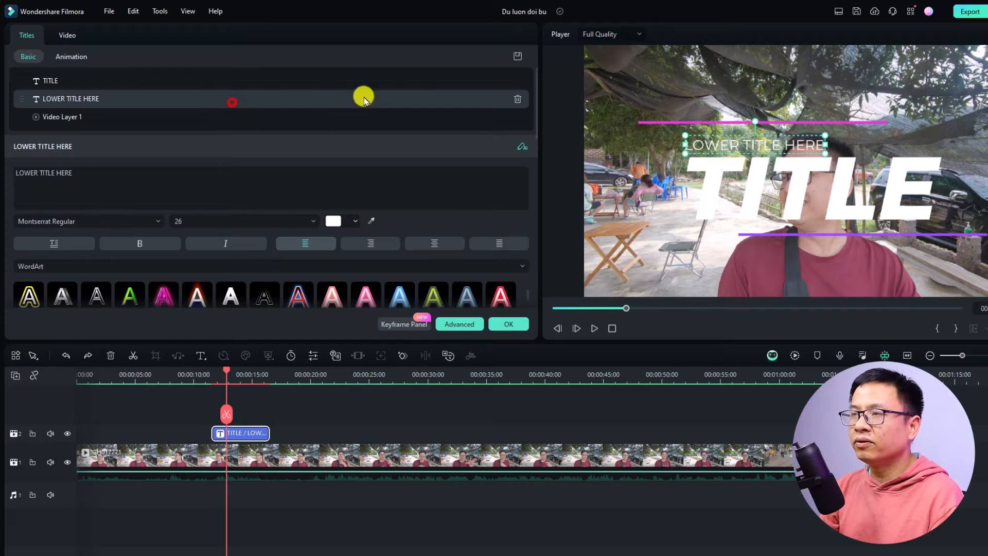
click(517, 100)
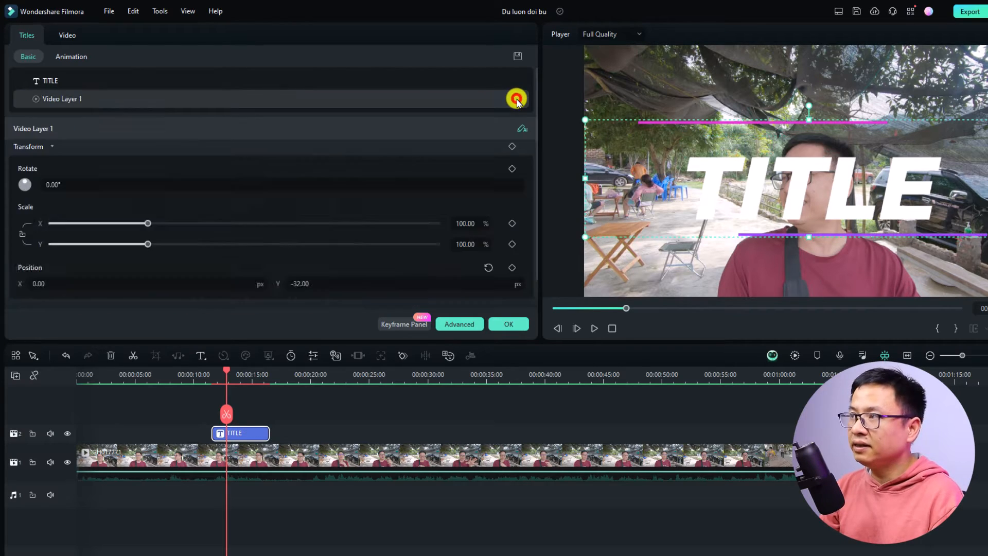
Replace the TITLE text with the vlogger's first name followed directly by "'vlog"
click(44, 80)
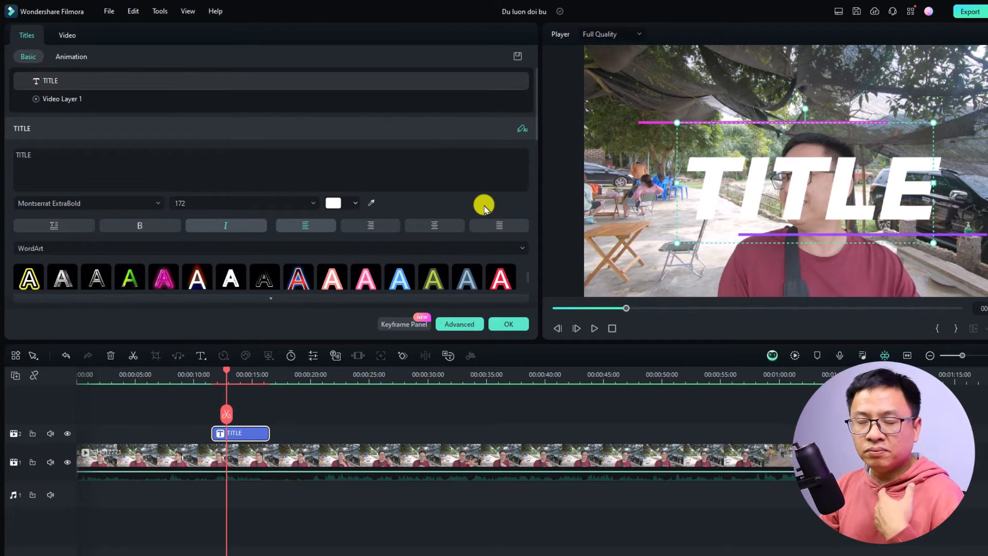
click(153, 164)
key(ctrl+a)
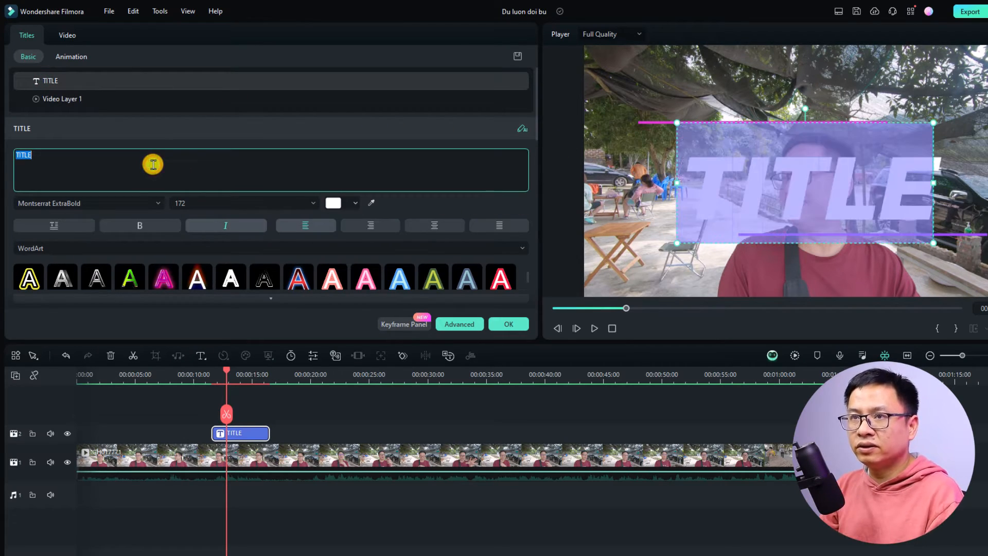
text(Jacky)
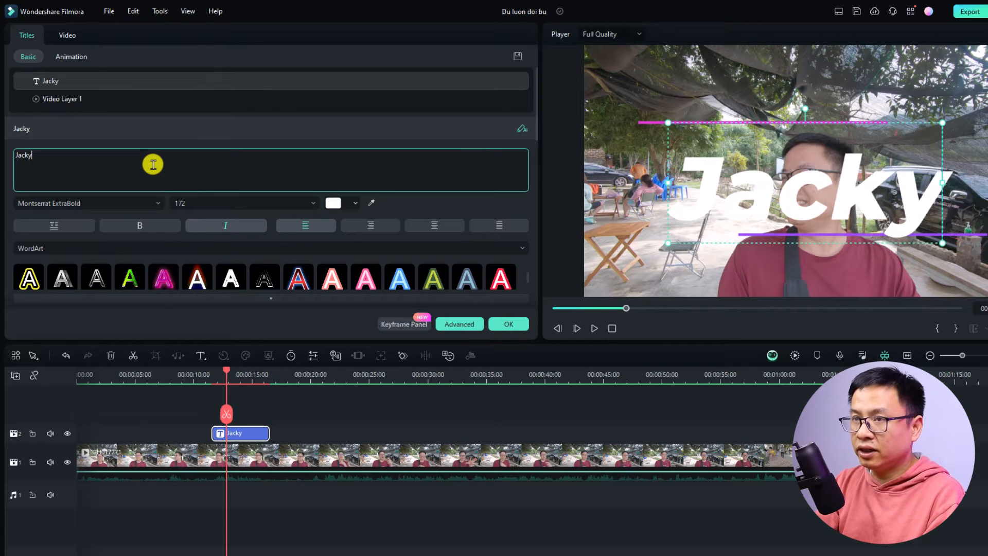
text('vlog)
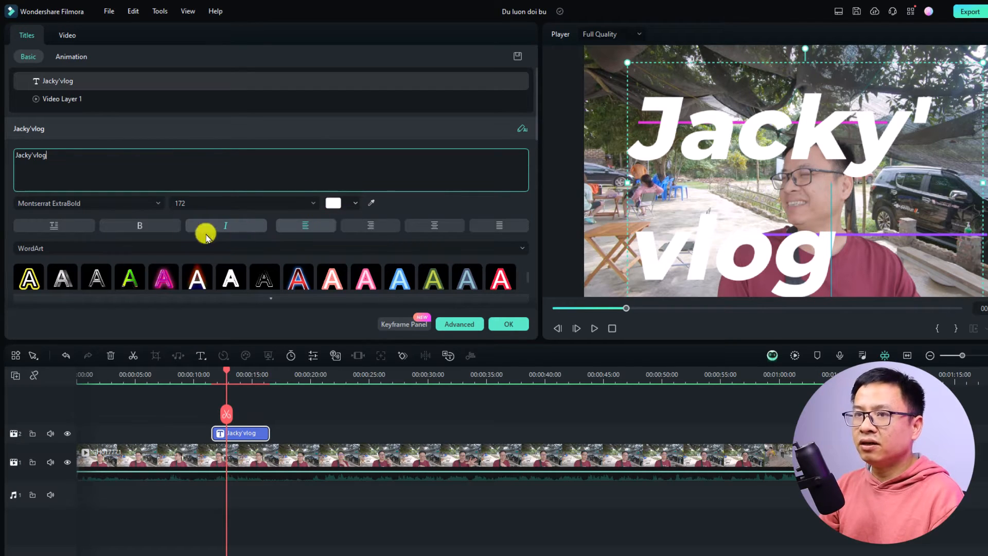
Change the title text's font to Montserrat Extra Bold and its size to 100
click(95, 204)
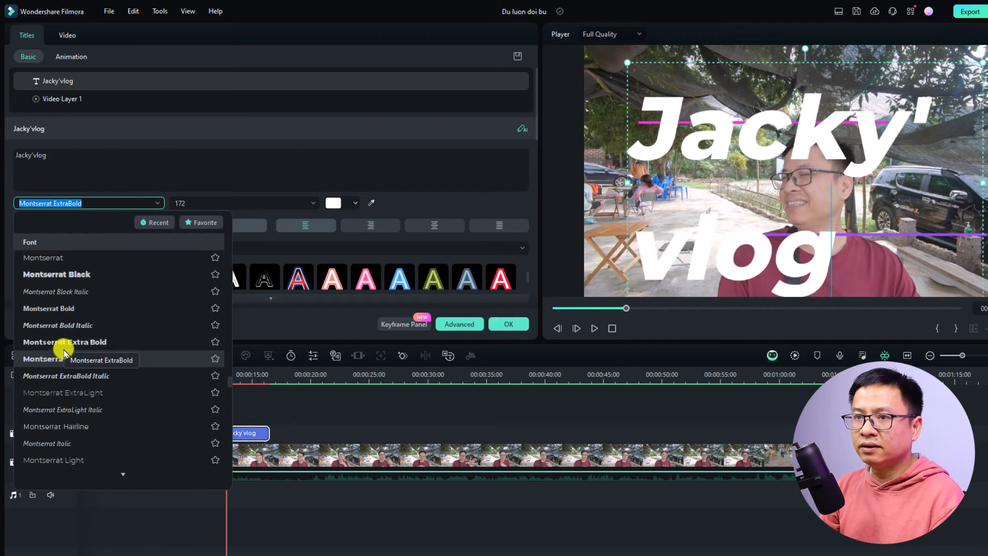
click(63, 343)
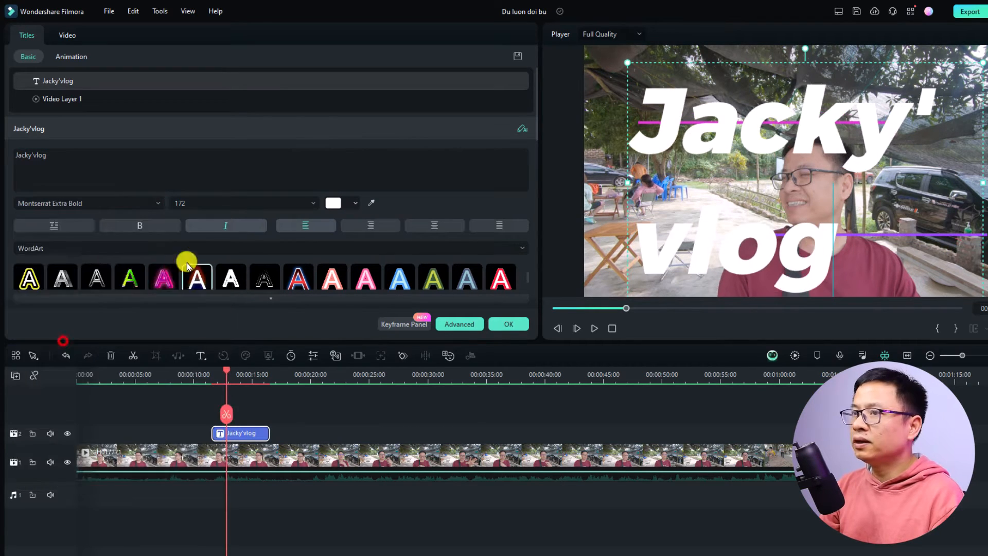
click(222, 204)
click(314, 204)
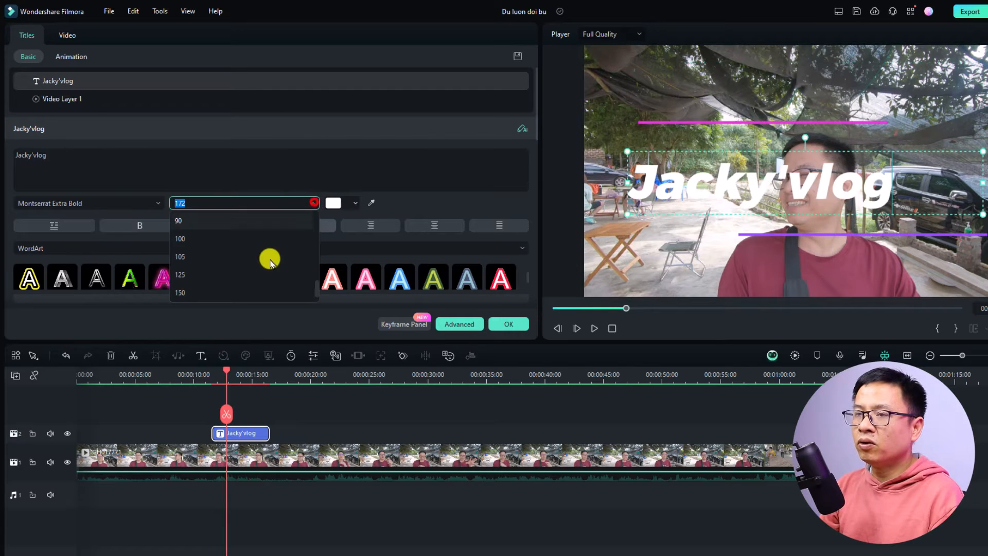
click(209, 240)
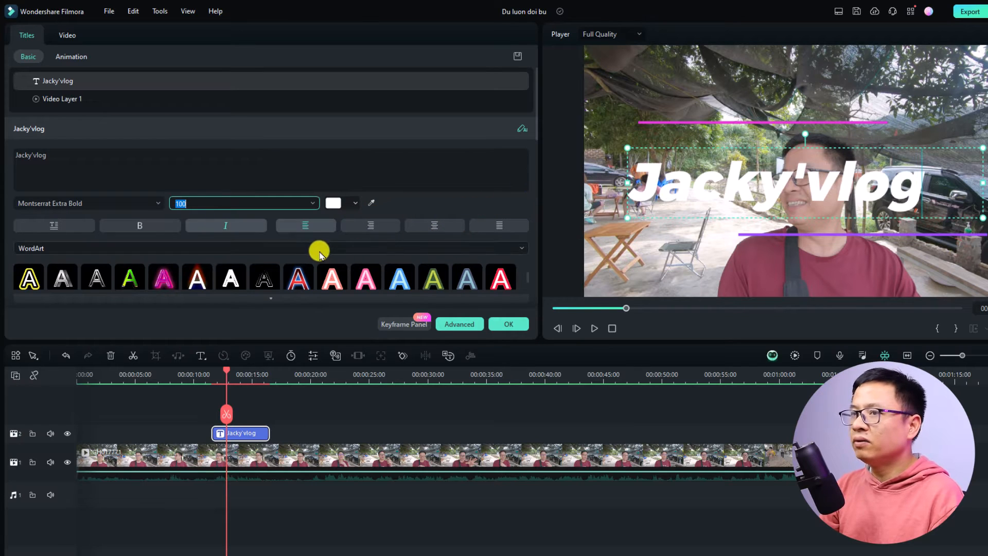
Apply the yellow preset text style with a dark outline to the title and confirm the edits
click(256, 249)
click(39, 265)
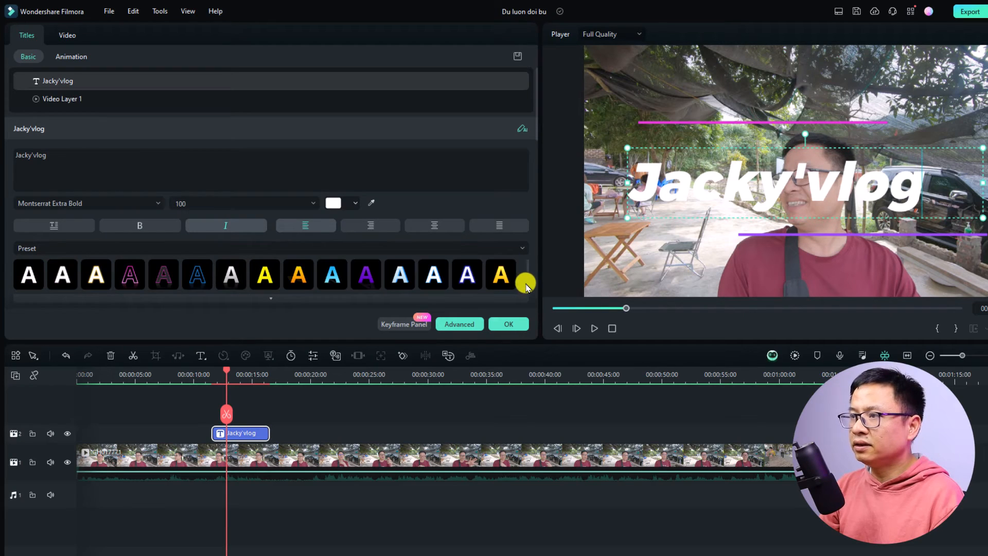
click(269, 273)
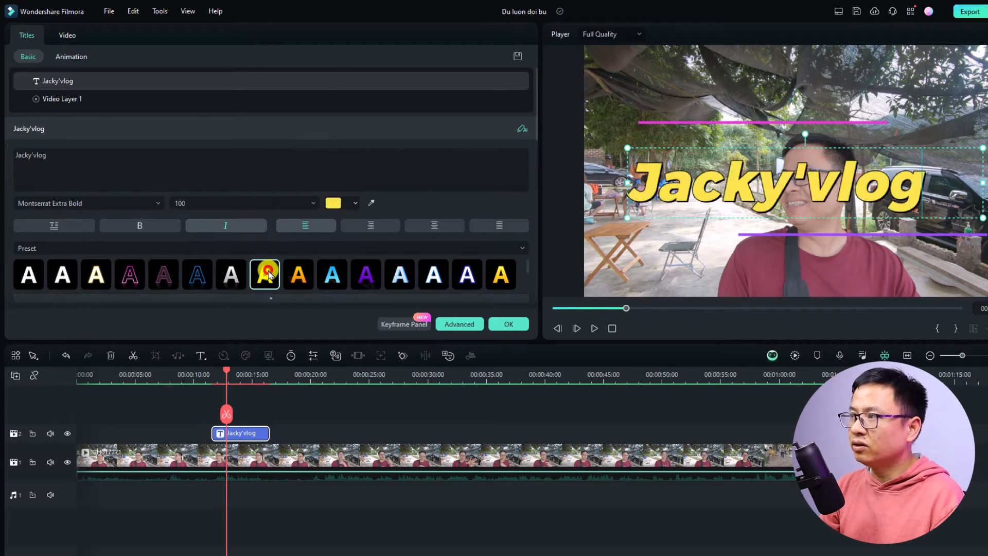
click(518, 324)
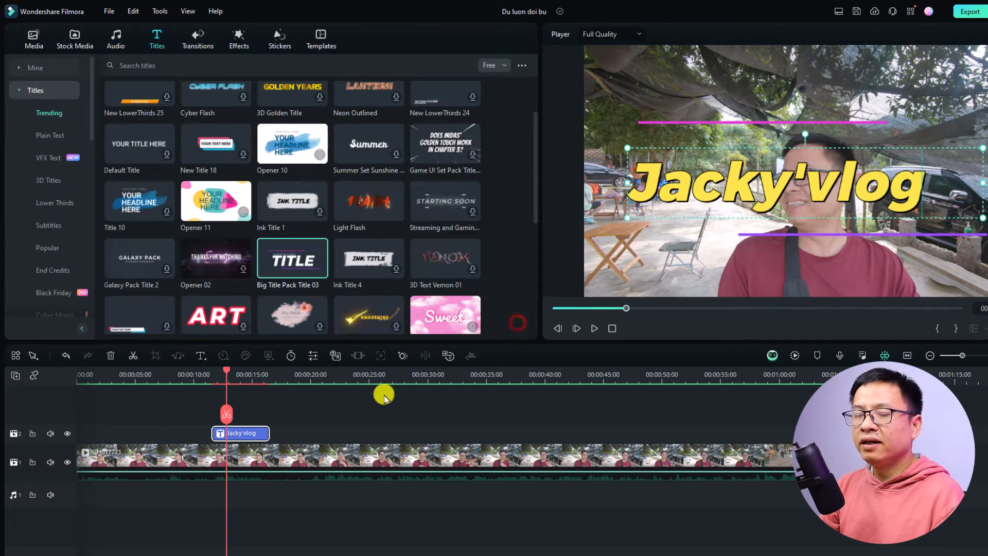
Render the timeline preview and play back the title from just before it starts, at about 00:00:11:04
key(space)
click(792, 358)
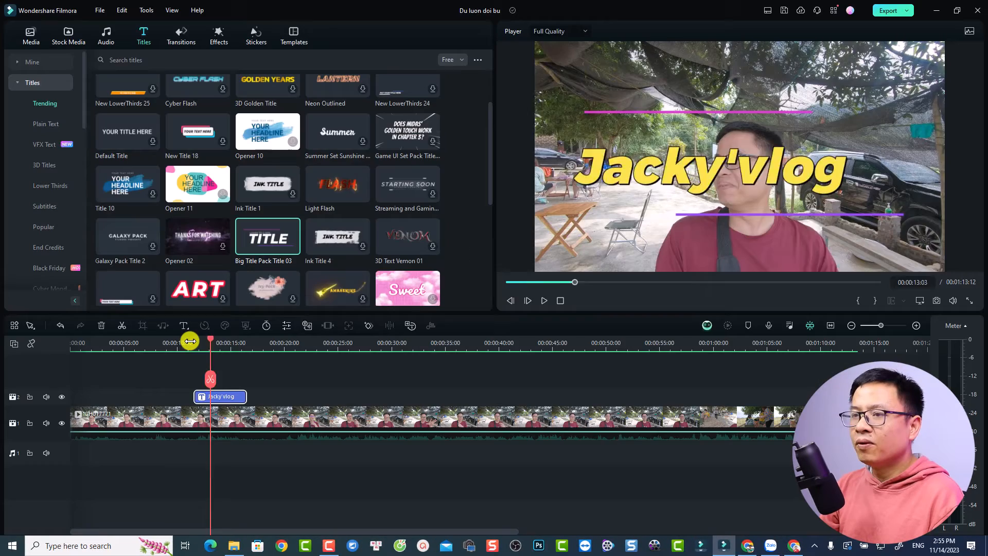
click(199, 361)
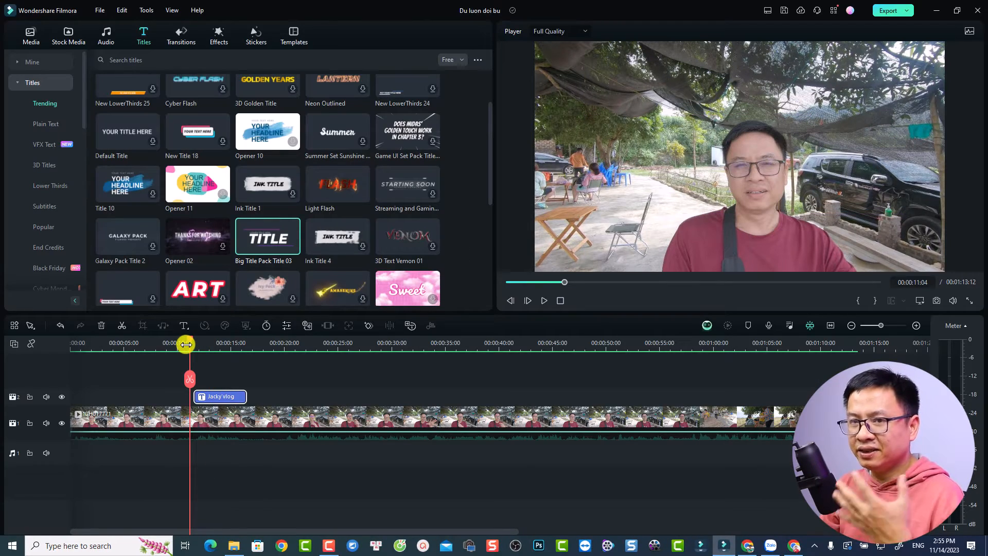
key(space)
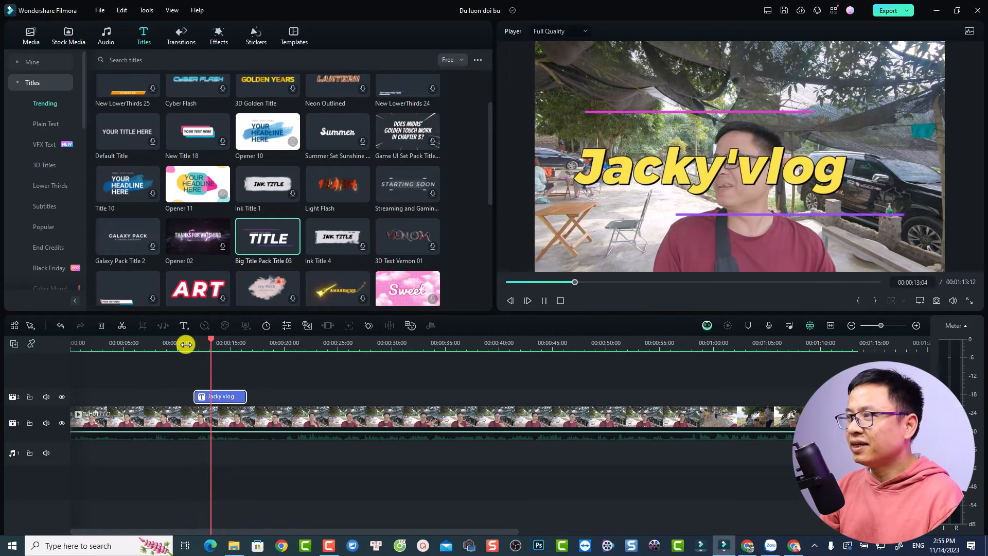
key(space)
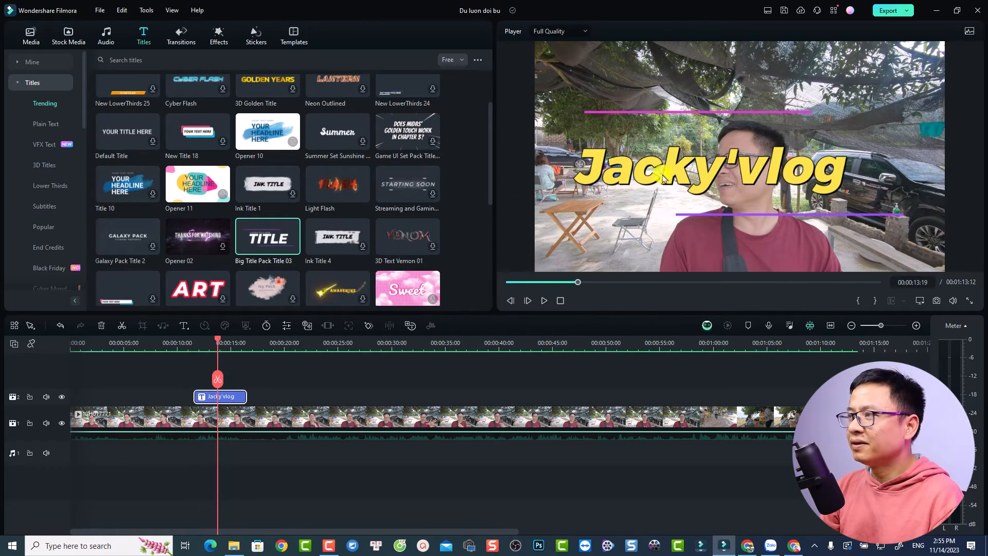
Insert an "s" and a space after the apostrophe in the title text, and play it back from about 00:00:10:21
double_click(719, 172)
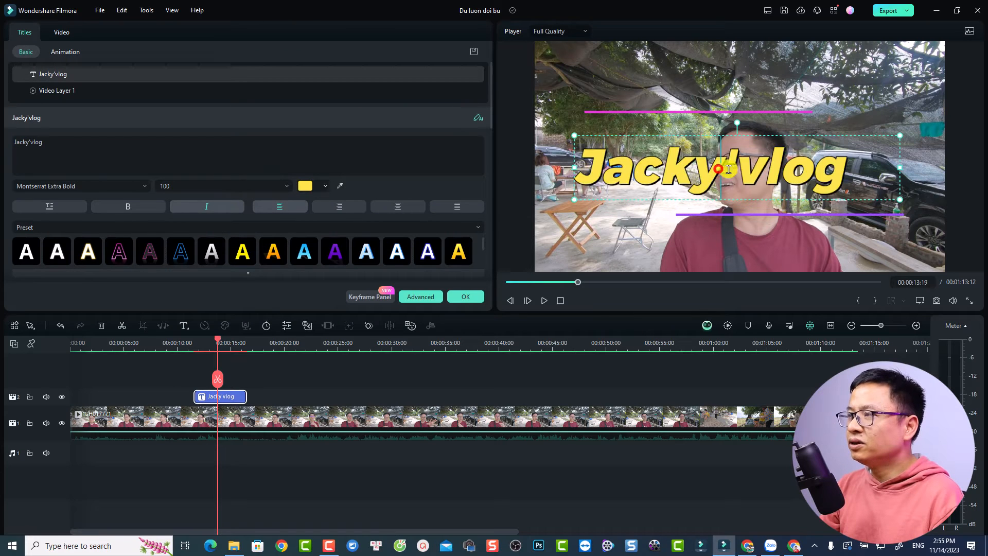
text(s)
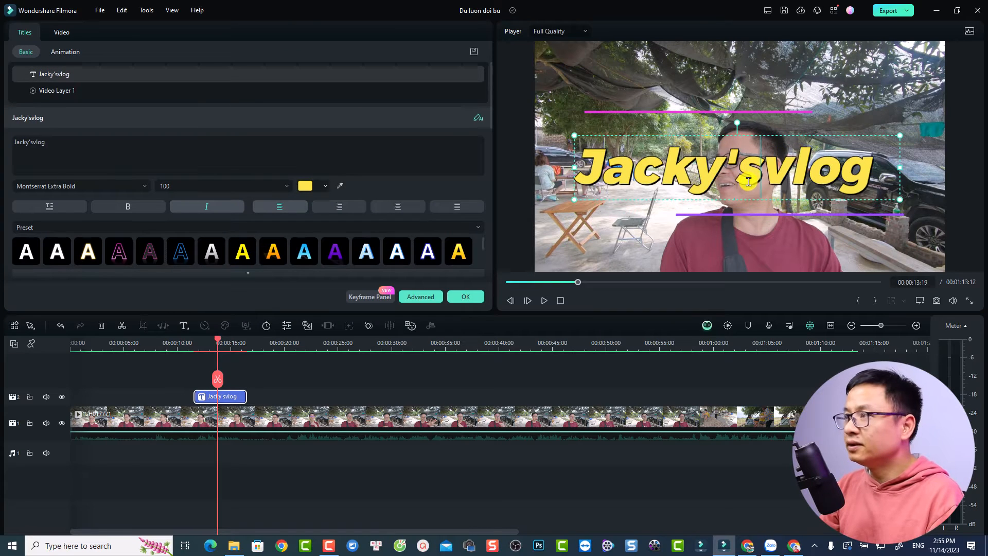
drag(225, 346, 207, 347)
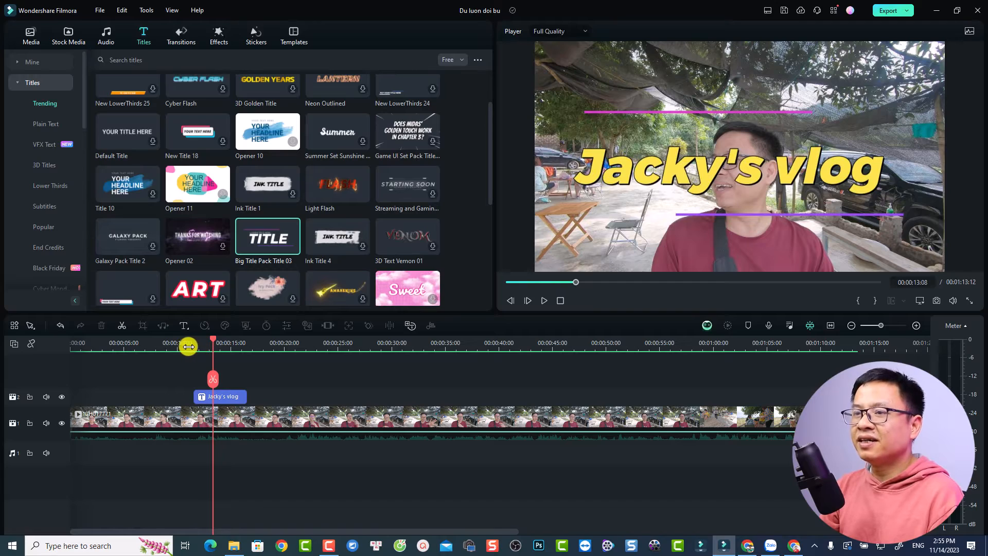
click(188, 346)
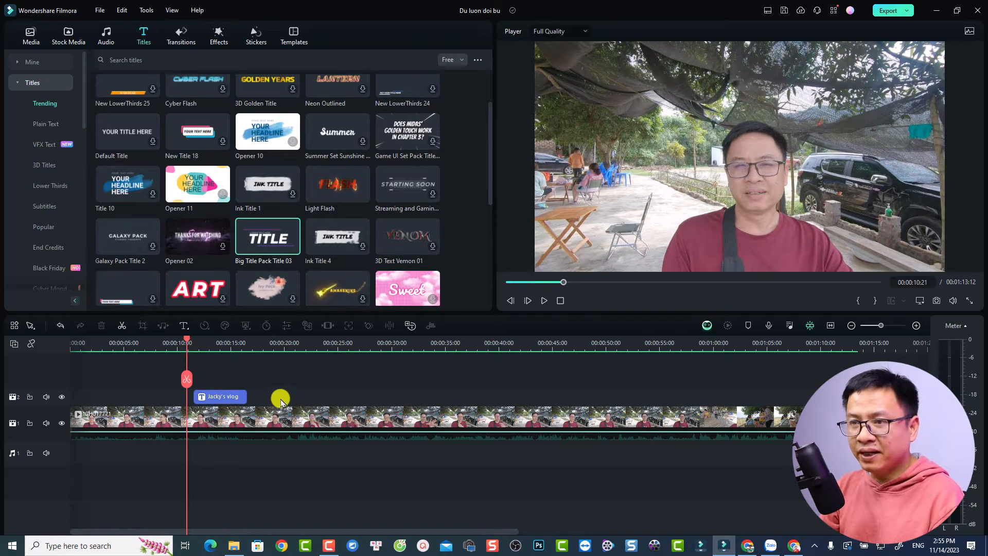
key(space)
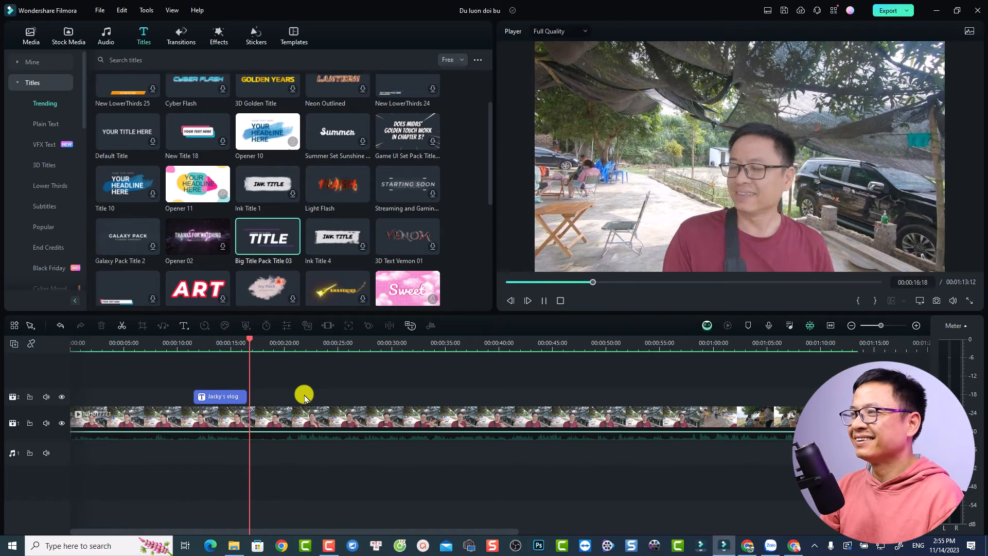
Stop the playback and open the title clip in Advanced Edit with the playhead at about 00:00:14:13
key(space)
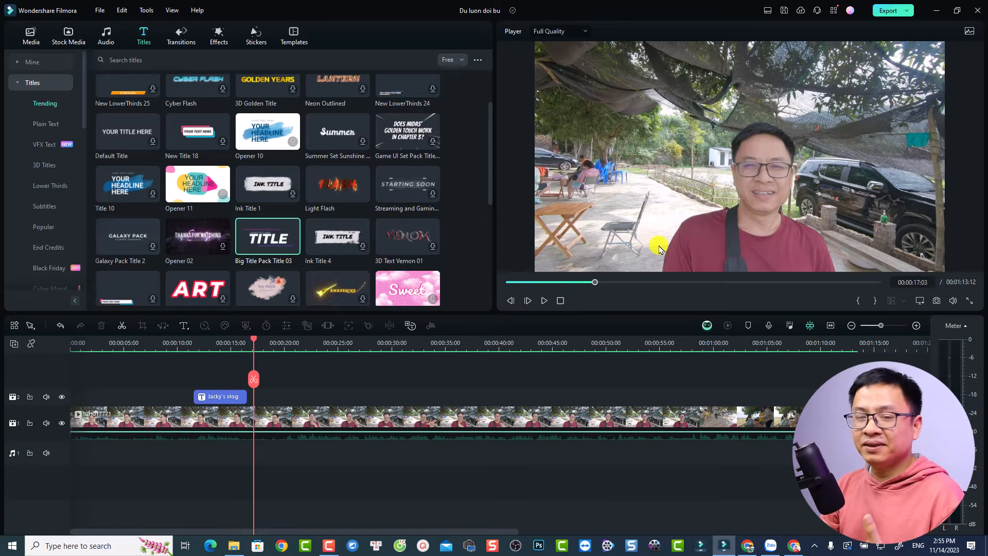
click(226, 344)
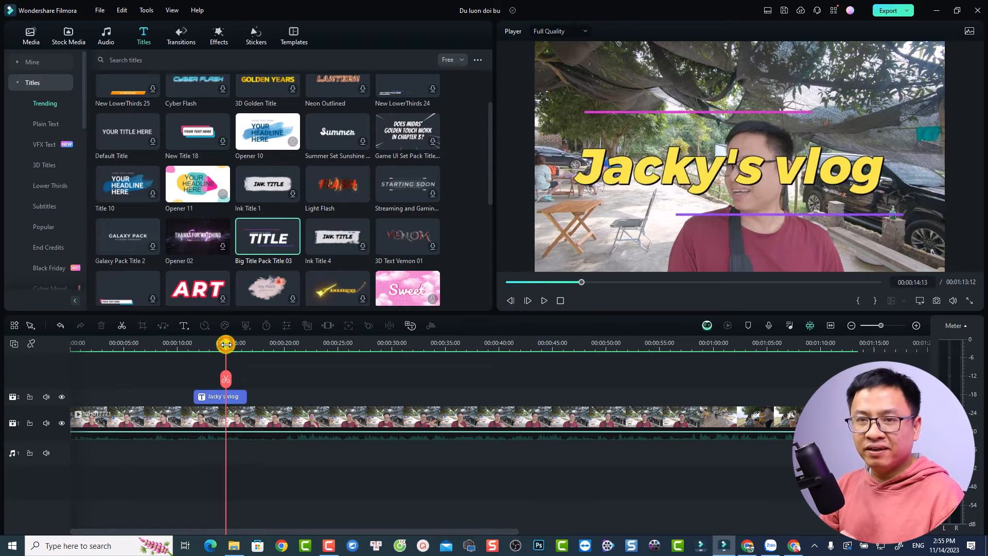
click(216, 398)
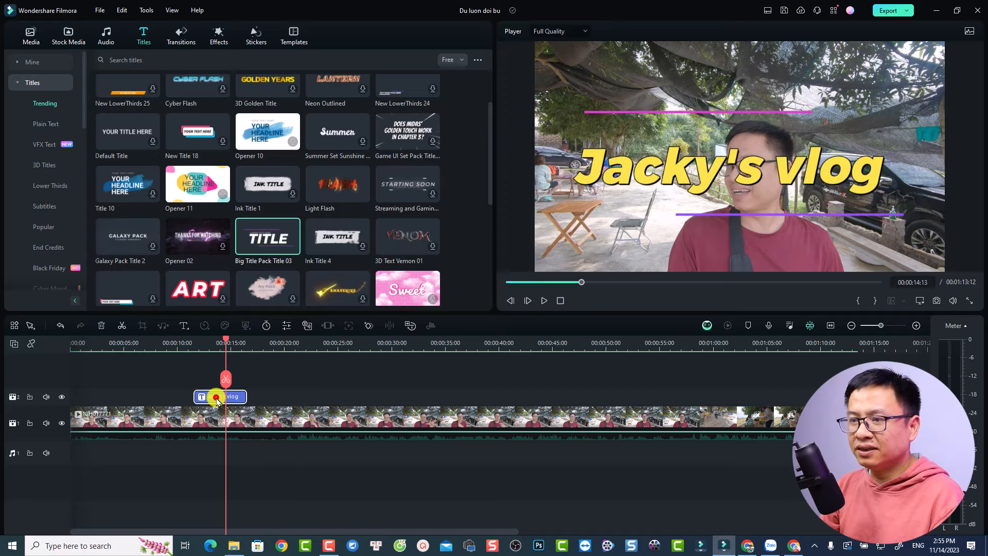
right_click(216, 401)
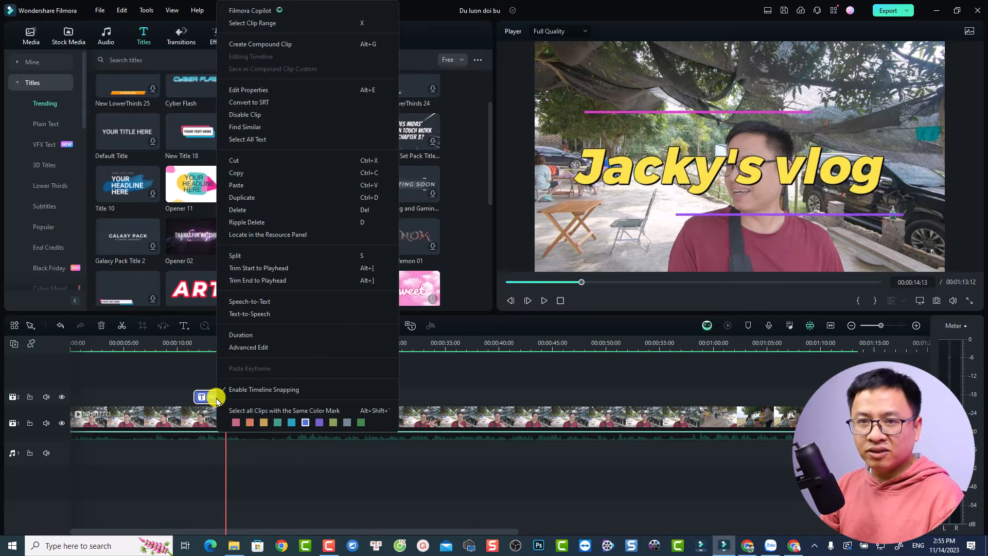
click(252, 348)
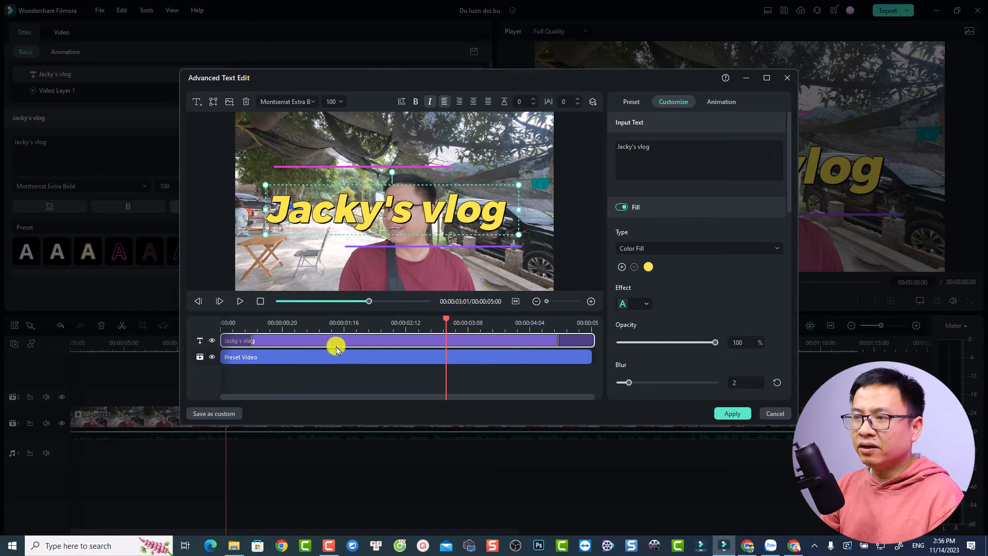
Extend the text layer's intro animation to just past the 00:00:00:20 mark and play back the title from its start
click(321, 342)
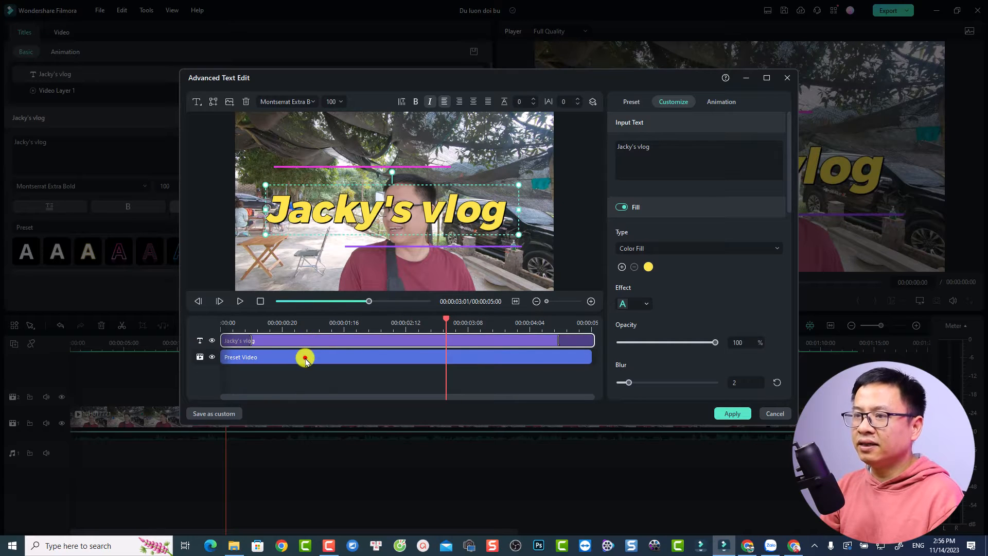
click(305, 359)
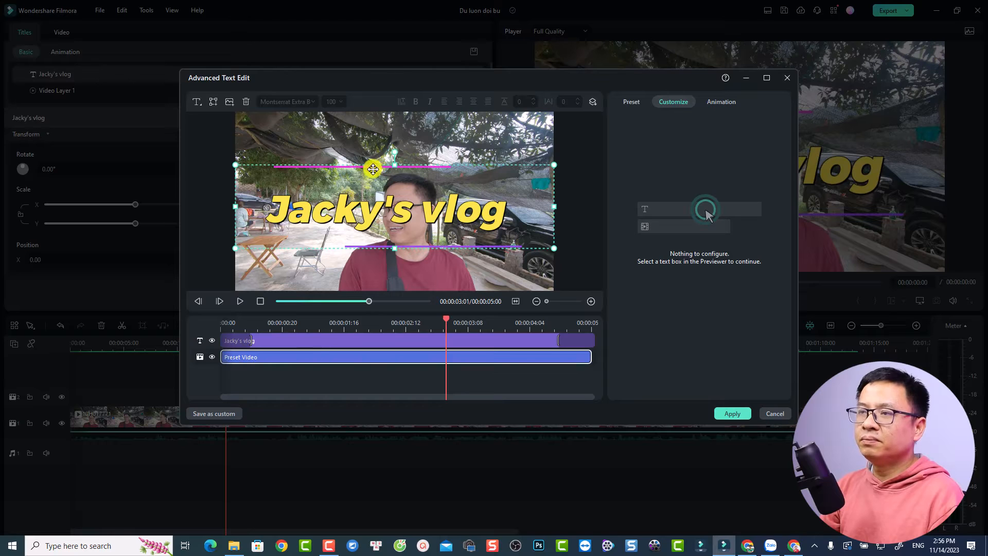
click(303, 338)
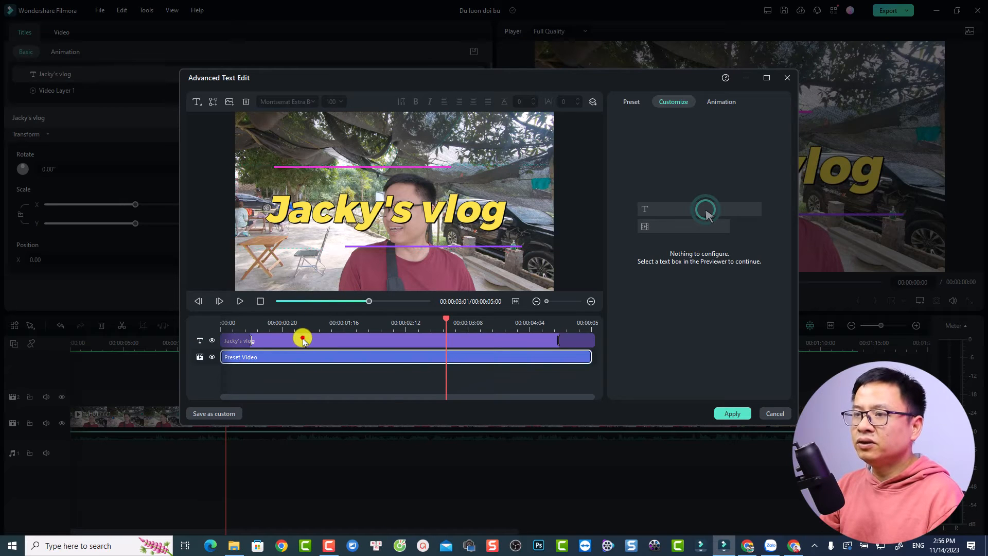
click(250, 342)
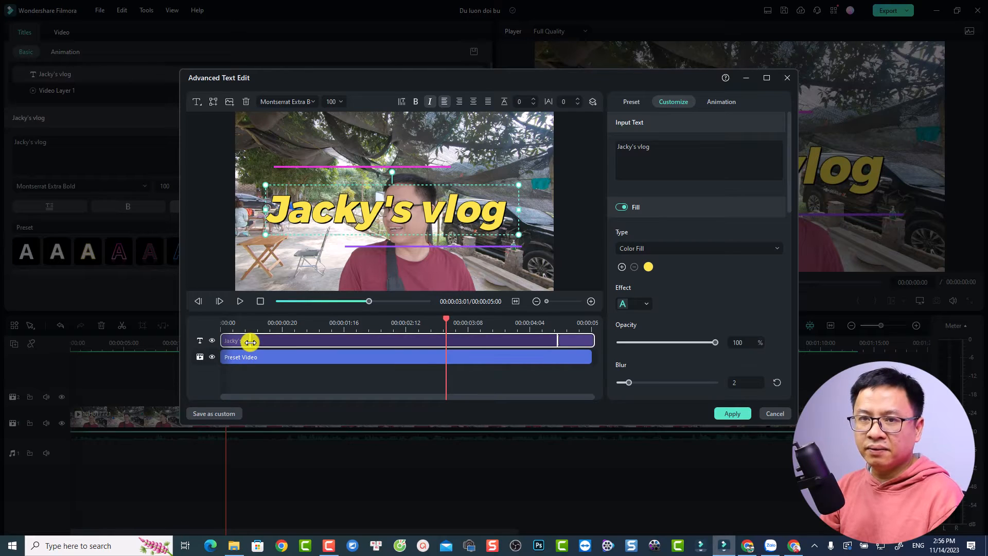
drag(257, 342, 291, 341)
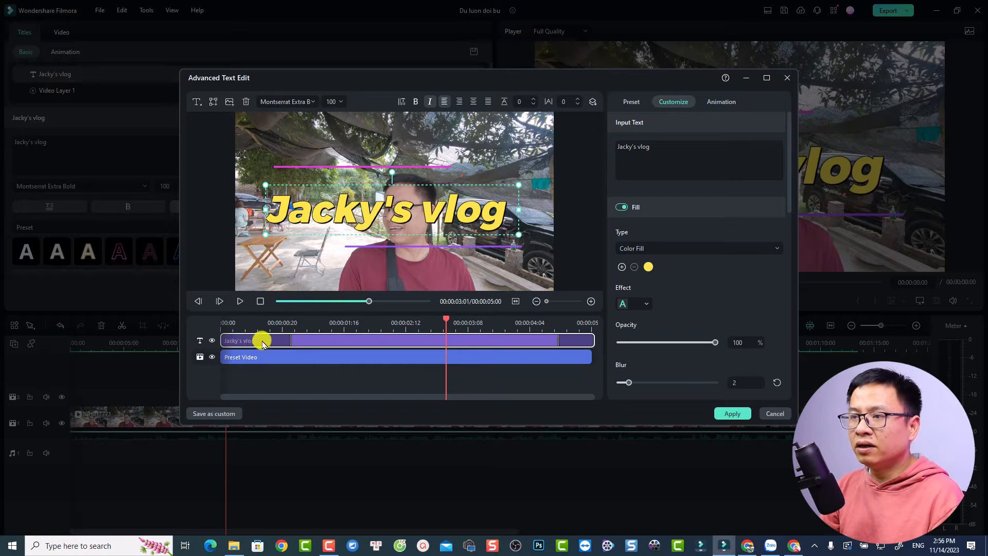
click(228, 325)
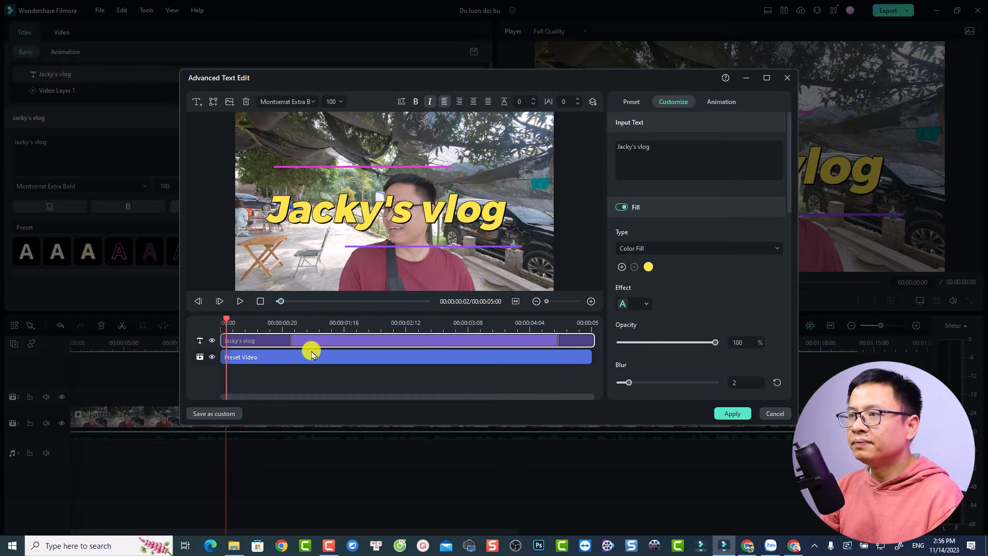
key(space)
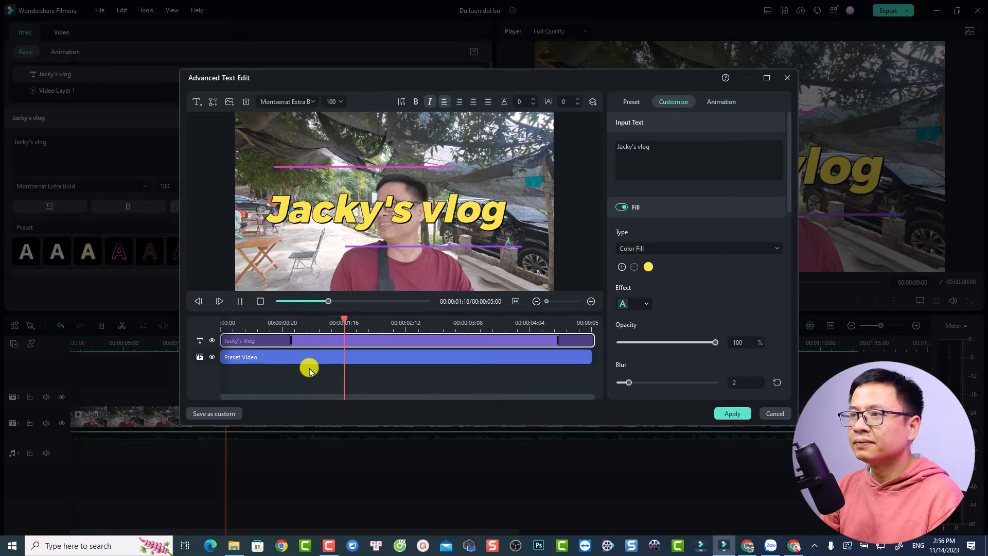
key(space)
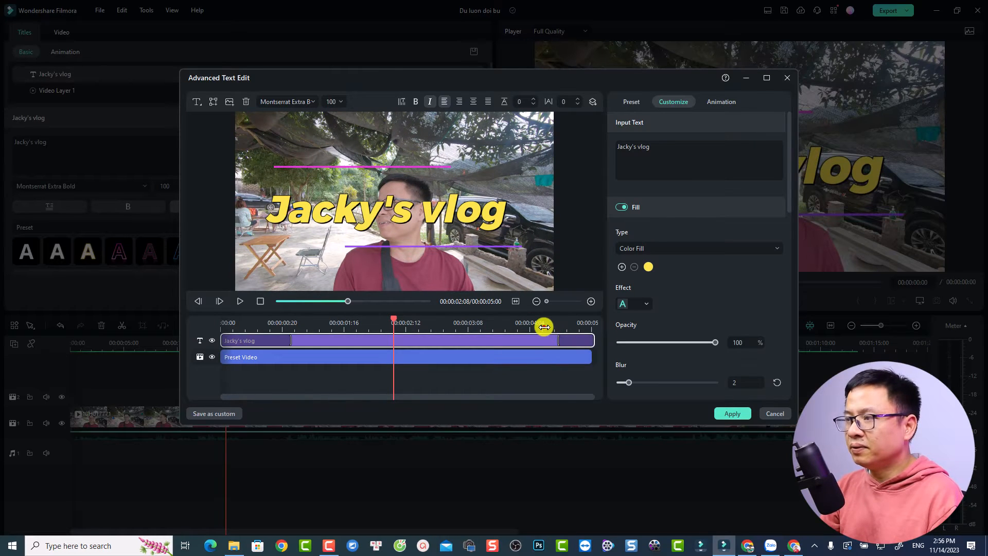
Shorten the text layer's outro animation slightly and play back the ending from about 00:00:03:17
click(547, 324)
key(space)
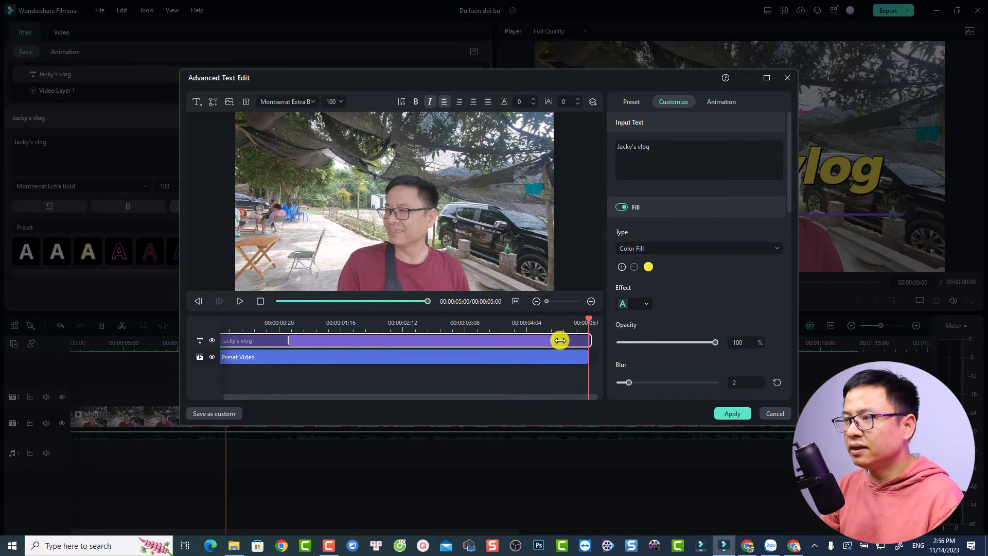
drag(560, 340, 572, 340)
click(493, 325)
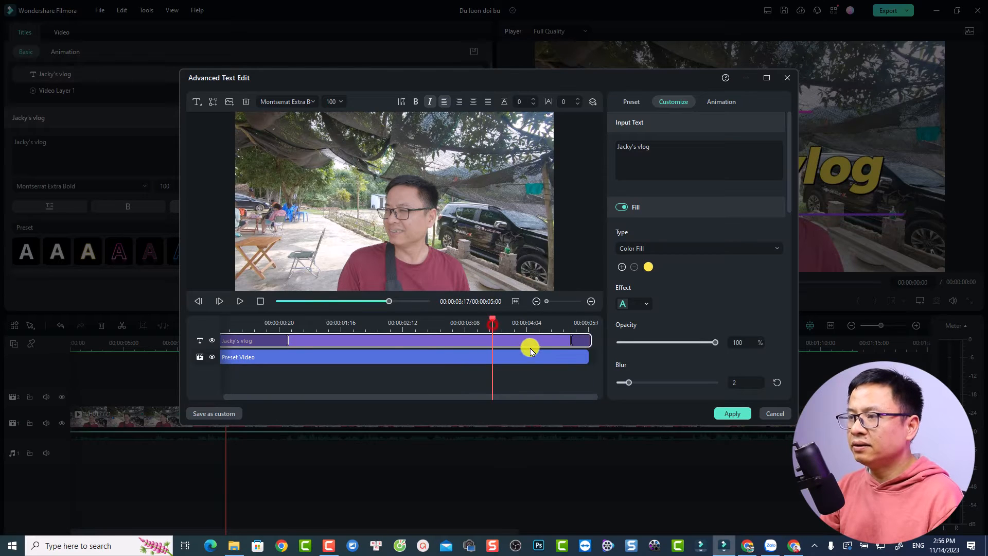
key(space)
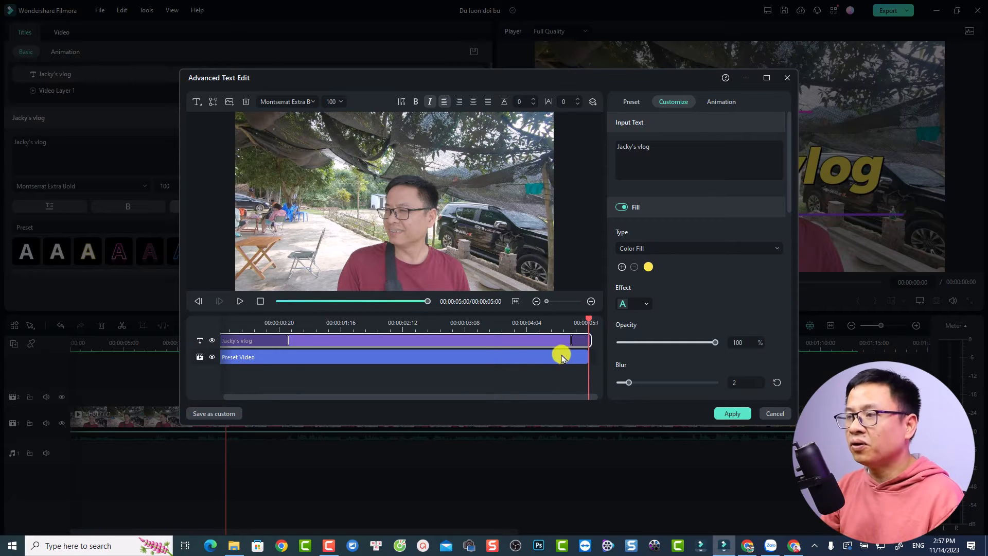
Change the title text's outline color to pink and set its thickness to 7
click(526, 342)
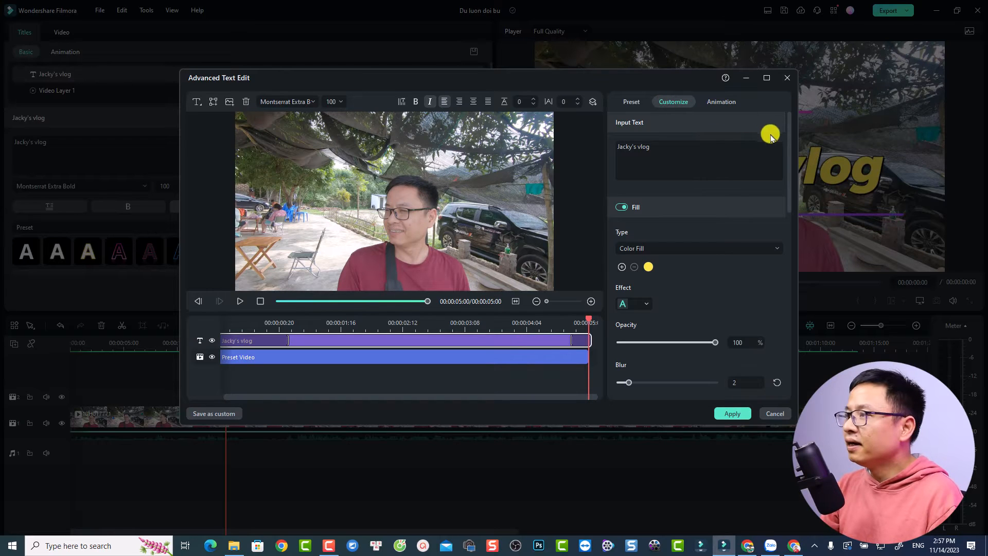
drag(789, 159, 778, 234)
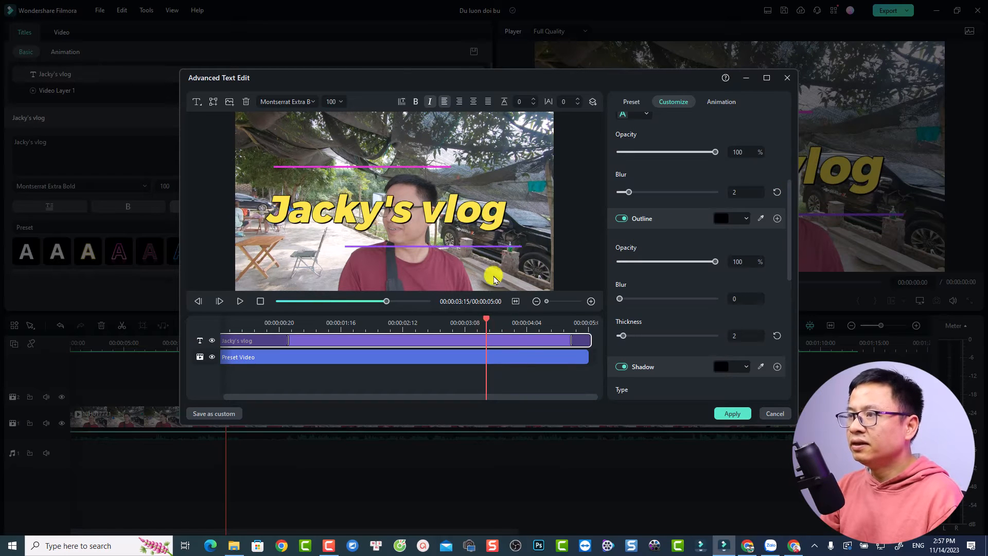
click(746, 219)
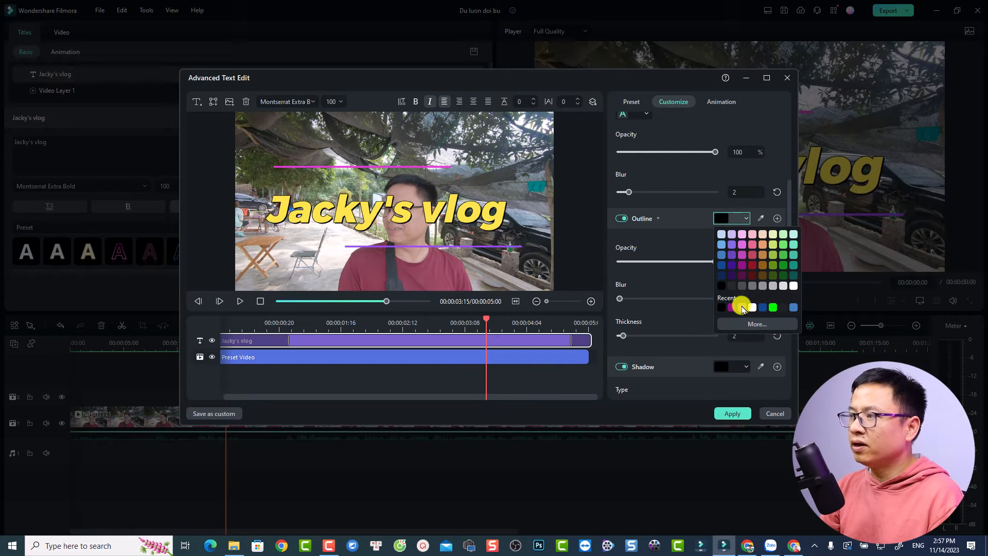
click(742, 244)
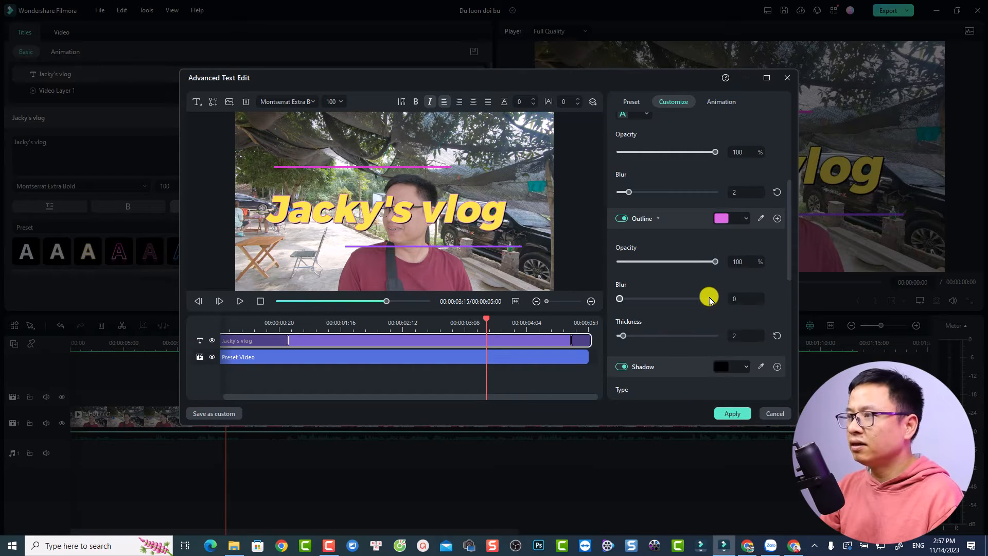
scroll(658, 305, down, 1)
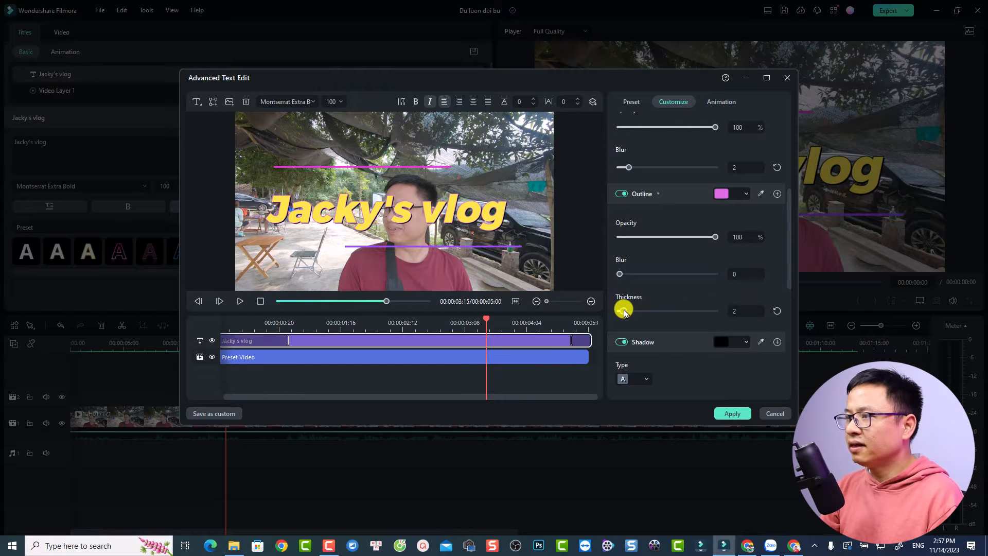
drag(621, 312, 633, 310)
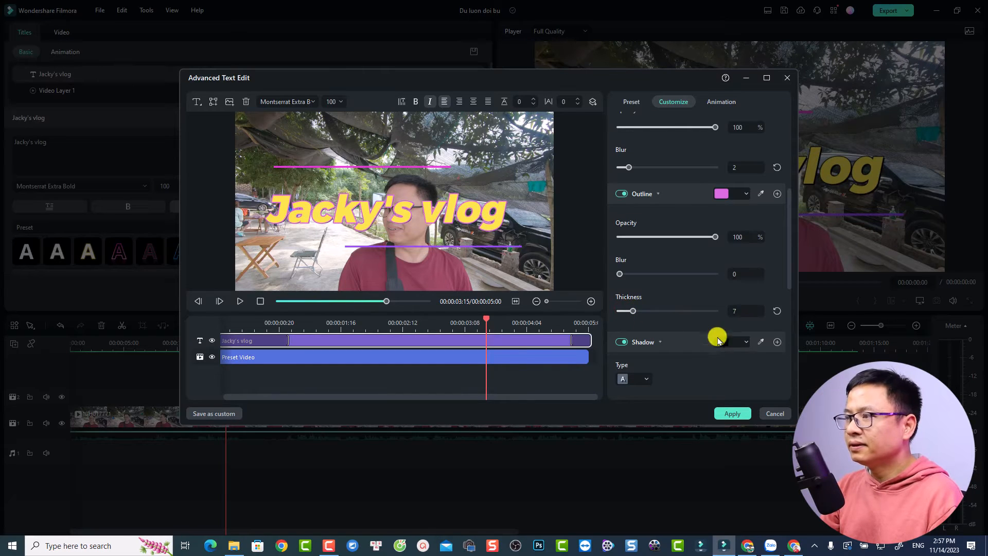
Enable a white color-fill background behind the title text and apply the advanced edits
scroll(664, 314, down, 2)
scroll(682, 301, down, 9)
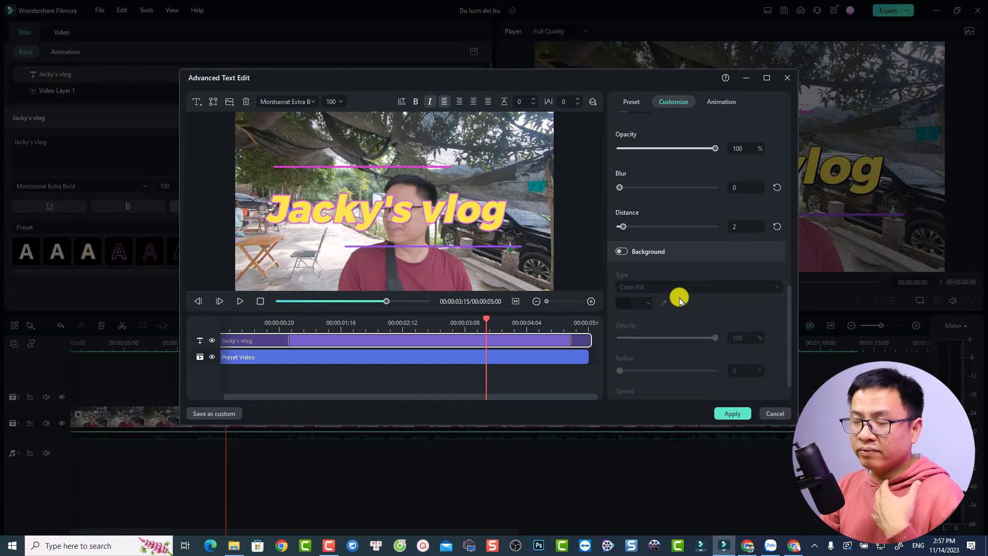
click(622, 252)
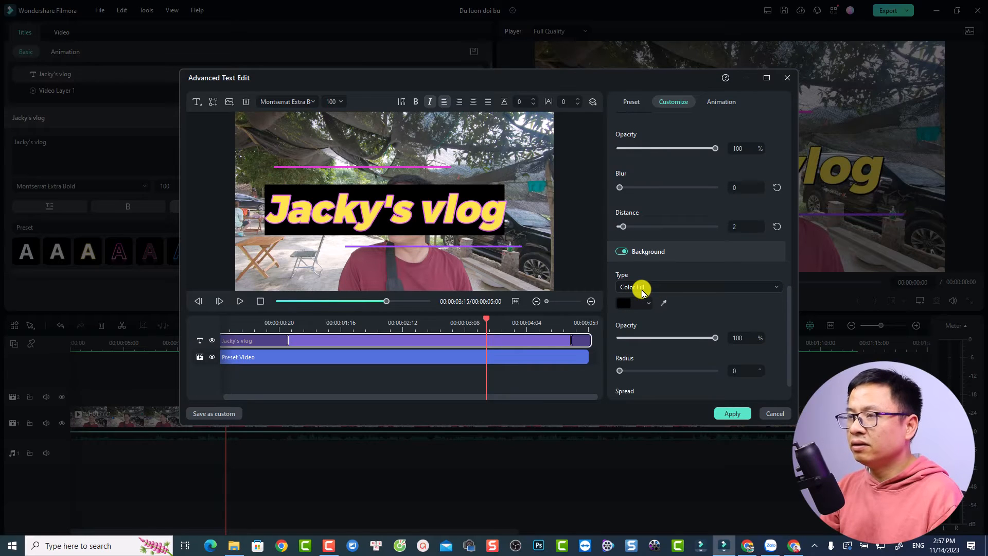
click(648, 304)
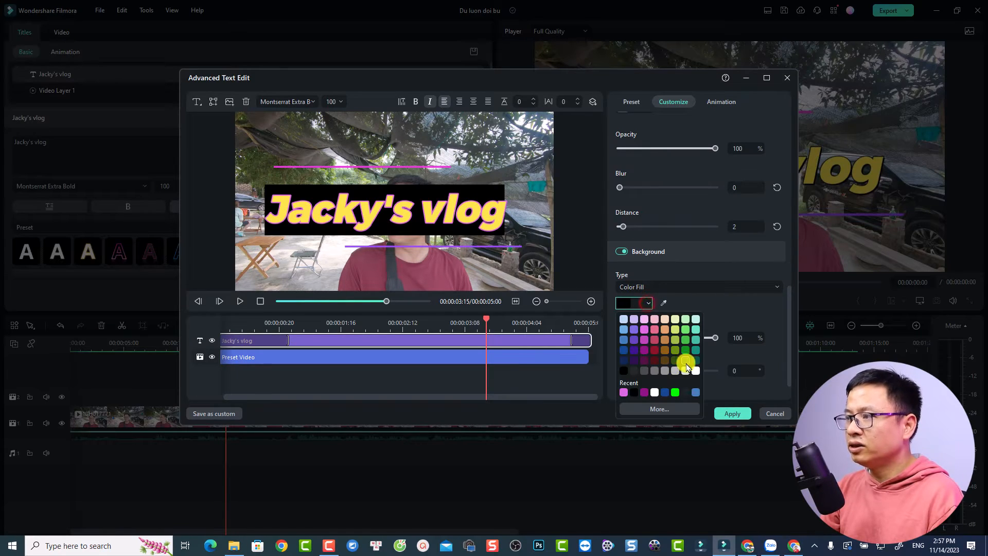
click(697, 370)
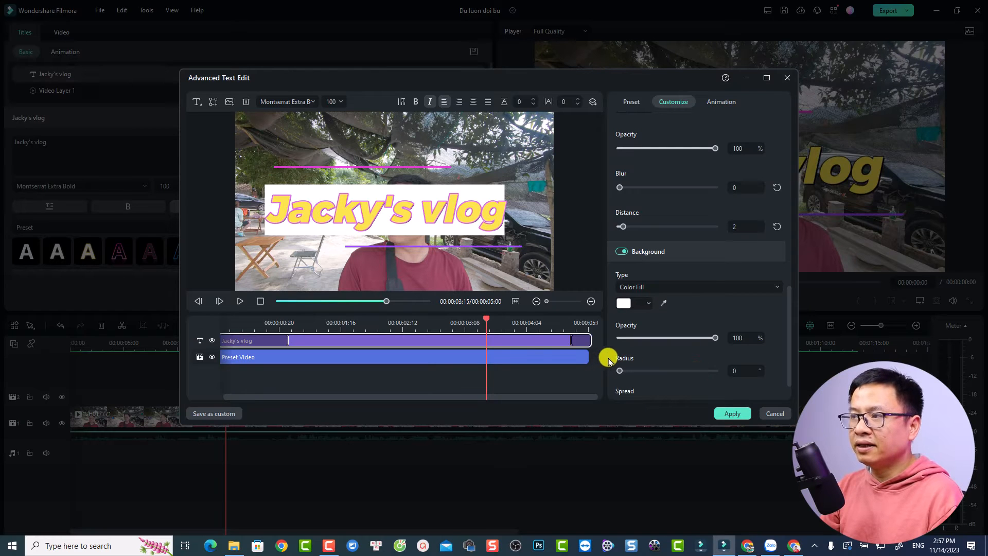
click(733, 414)
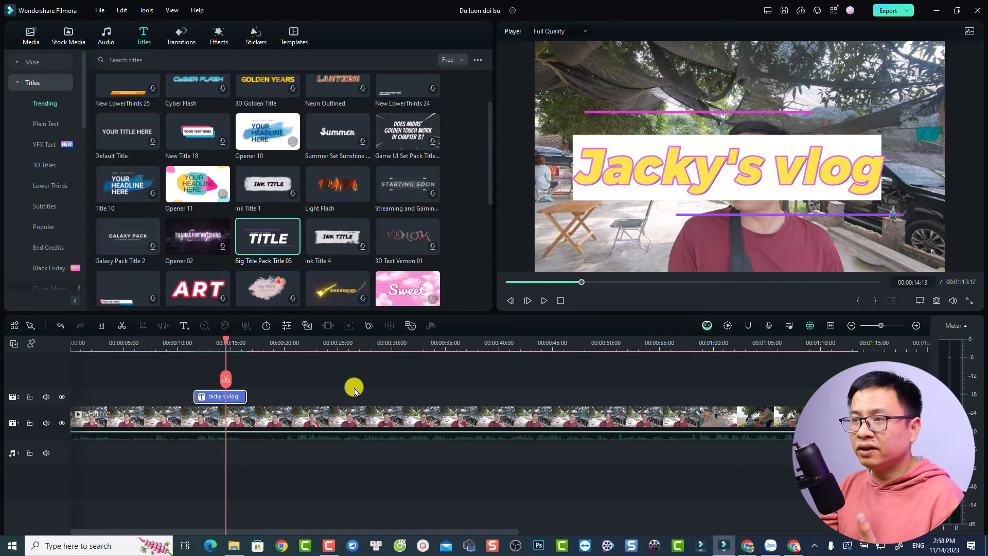
Browse the title categories and add the New LowerThirds 22 template on the title track at 00:00:27:21
click(49, 187)
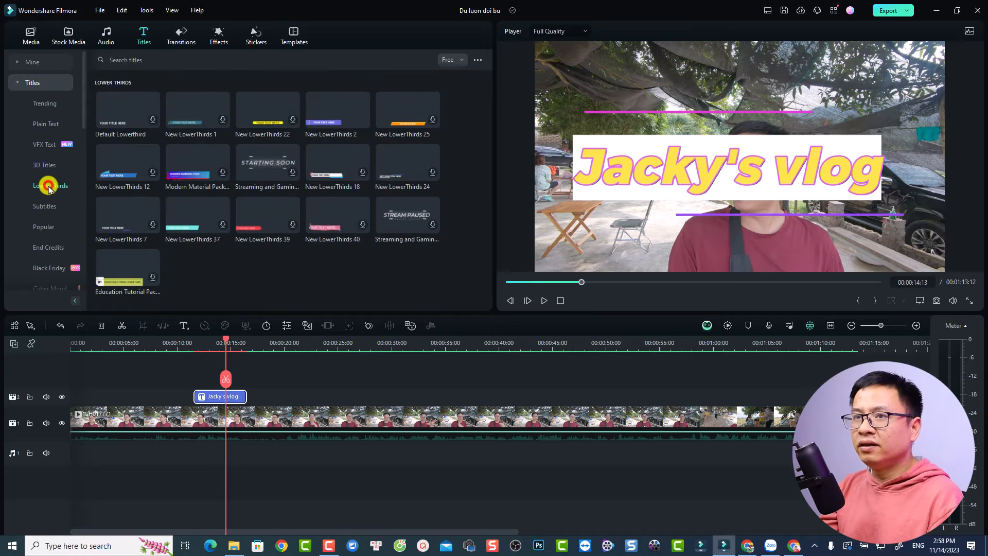
click(48, 206)
click(38, 248)
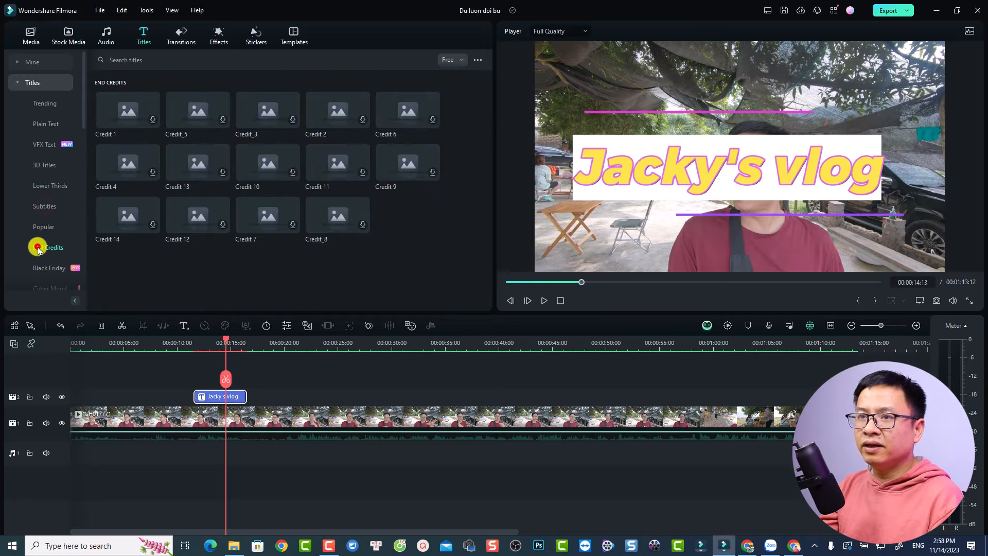
click(47, 187)
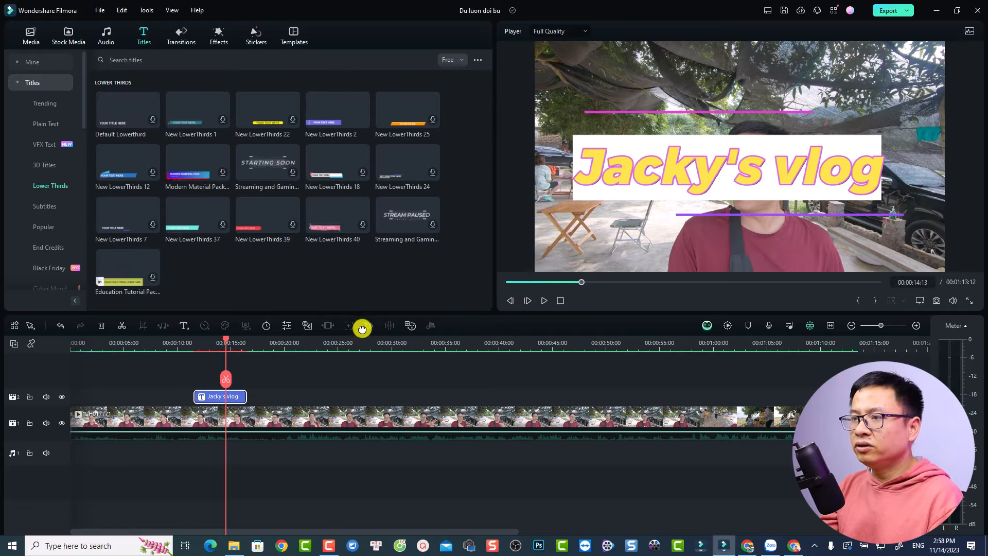
click(369, 342)
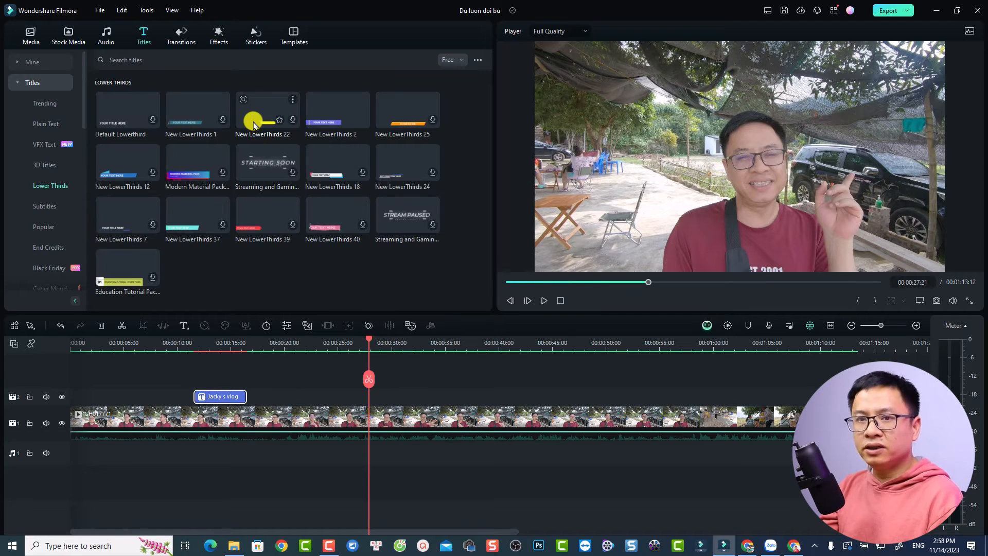
drag(254, 126, 494, 396)
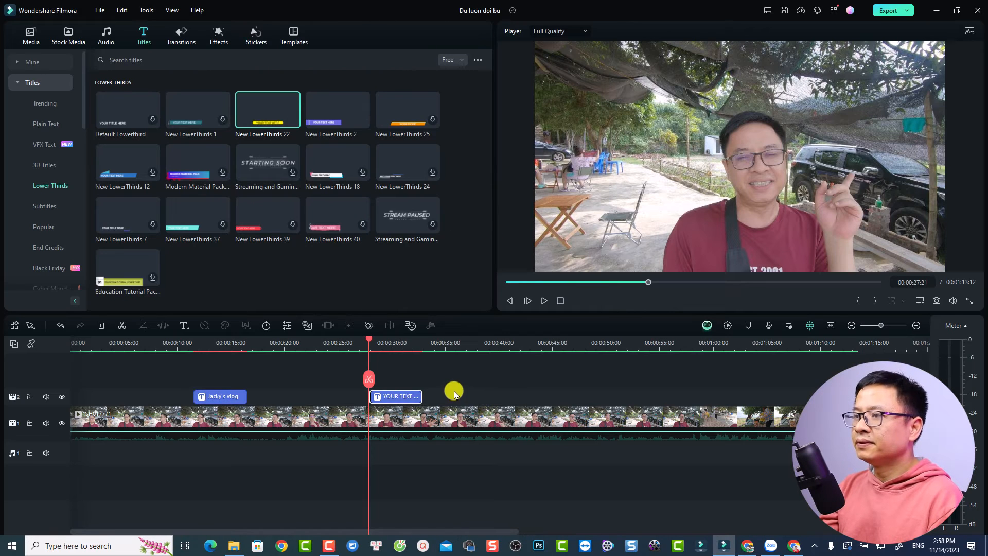
Save the lower-third title's settings as a custom text preset named "lower third" plus the creator's first name, and close its editor
click(405, 343)
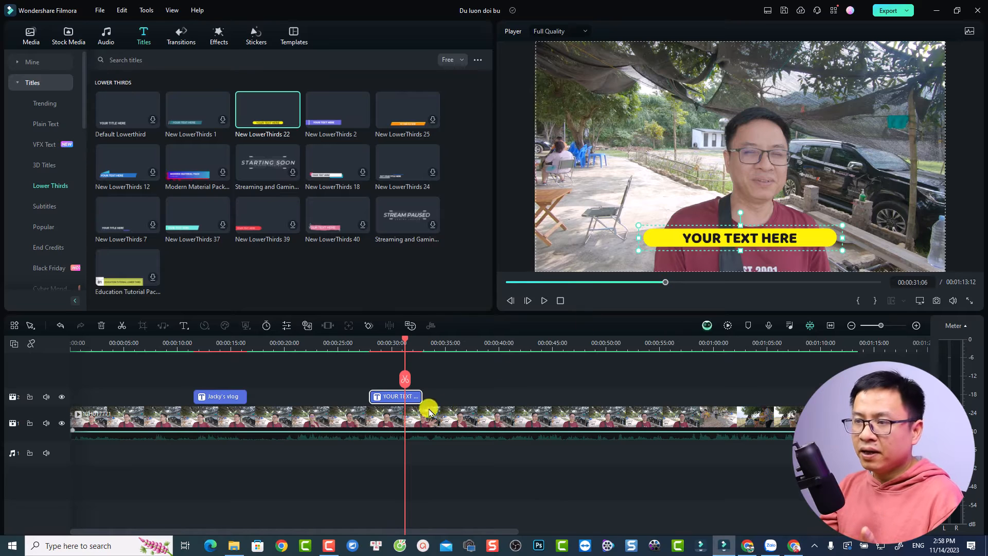
click(390, 397)
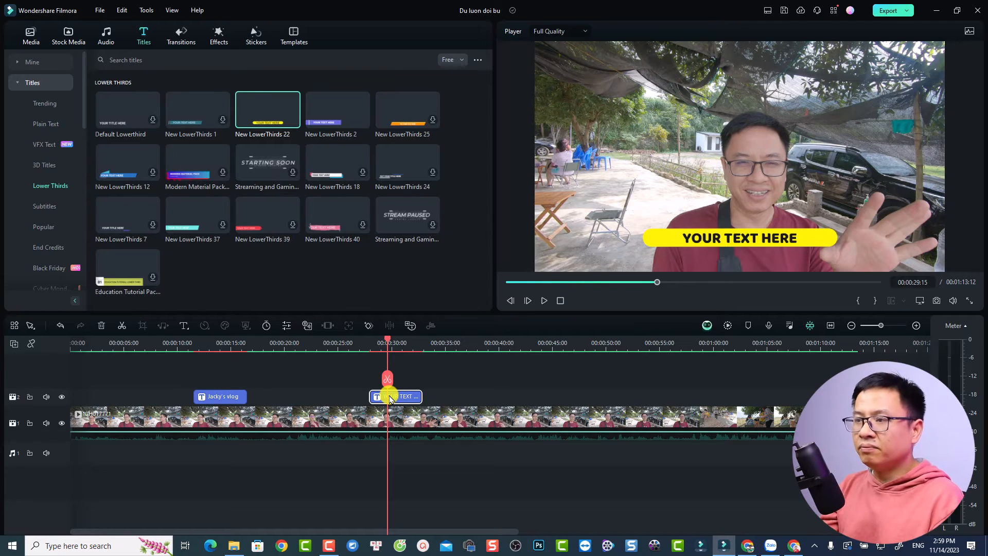
click(405, 387)
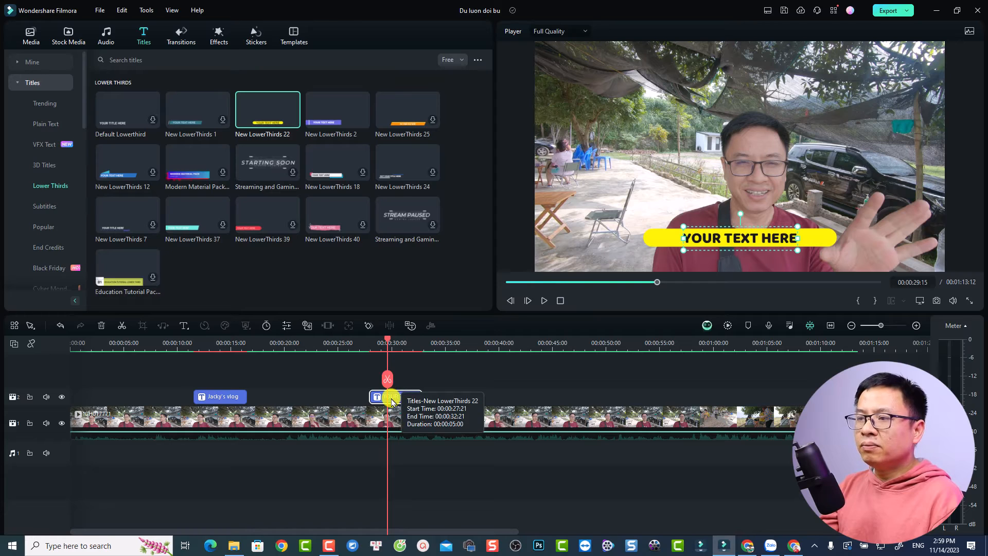
double_click(391, 399)
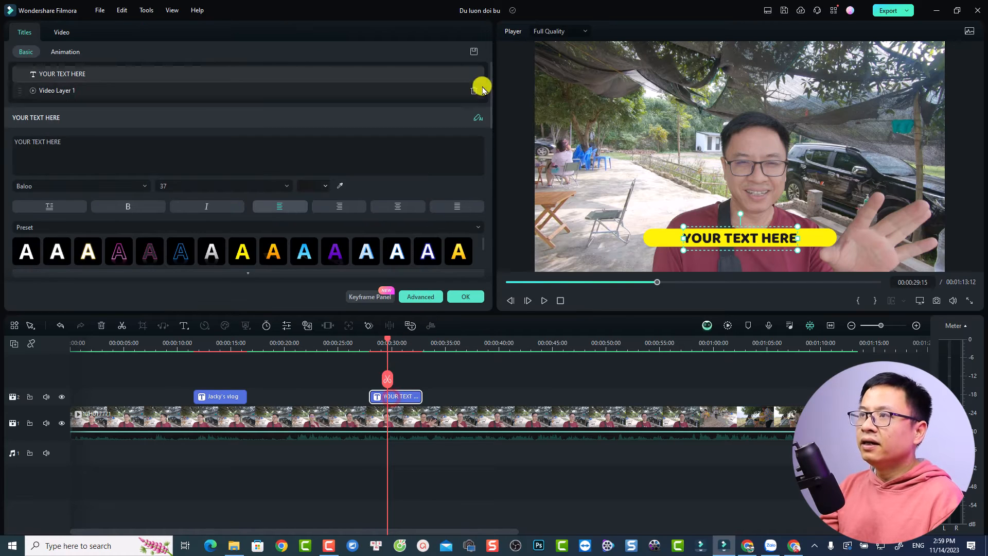
click(473, 52)
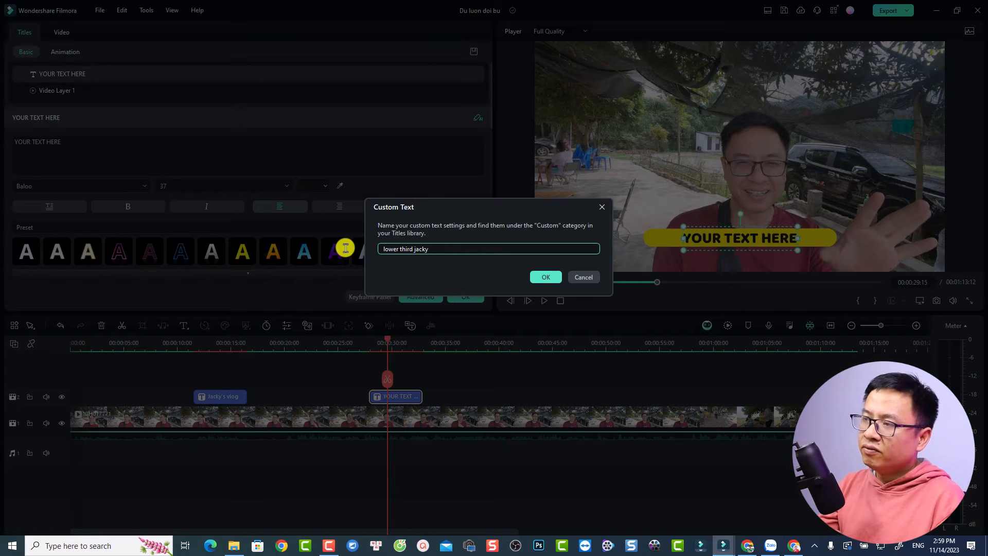
click(545, 277)
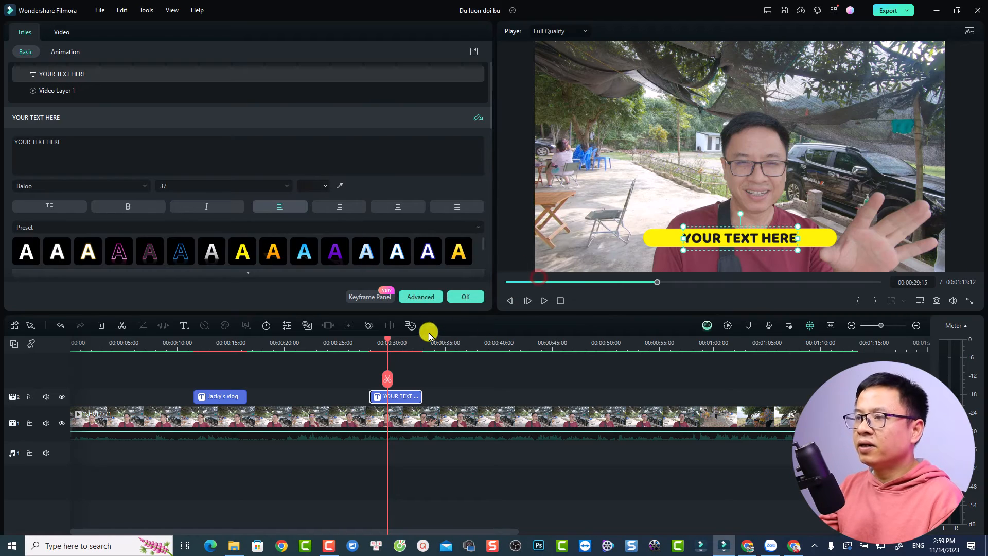
click(465, 296)
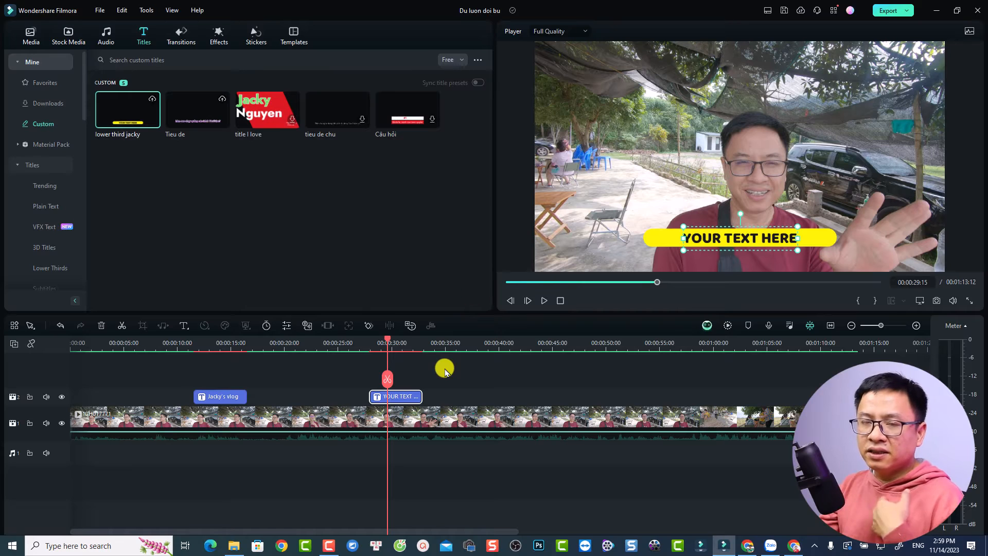
Add the saved custom lower third to the title track so that it spans 00:00:44:18
click(549, 351)
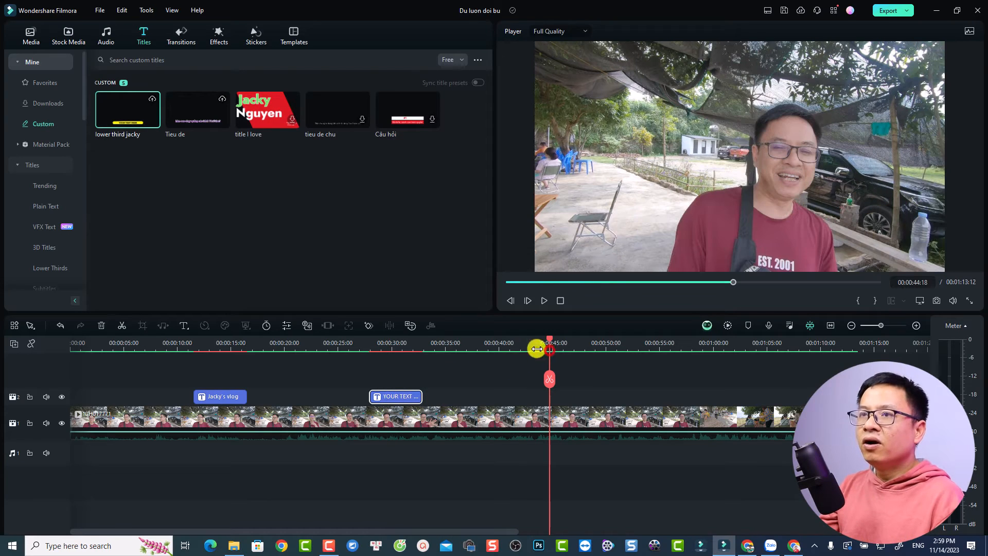
click(141, 35)
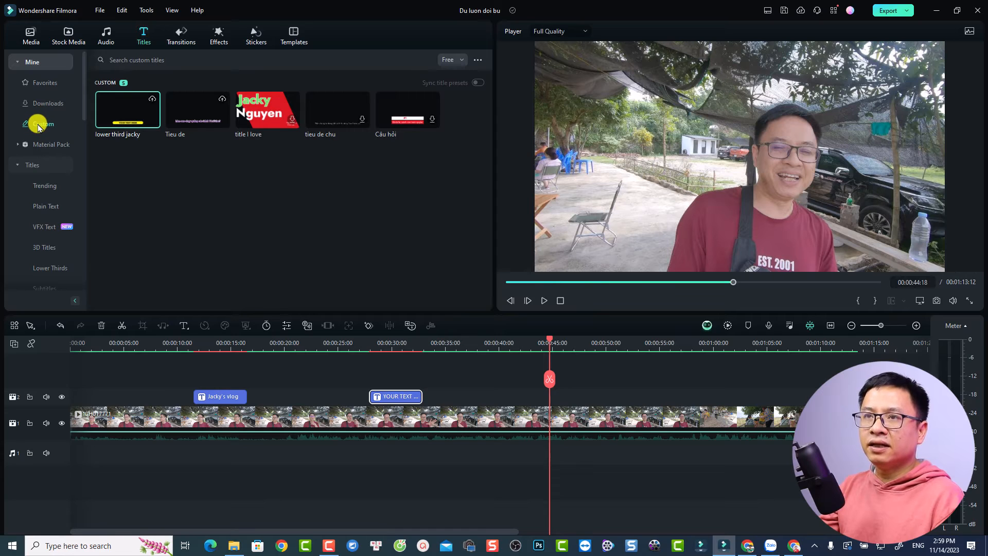
drag(123, 121, 521, 397)
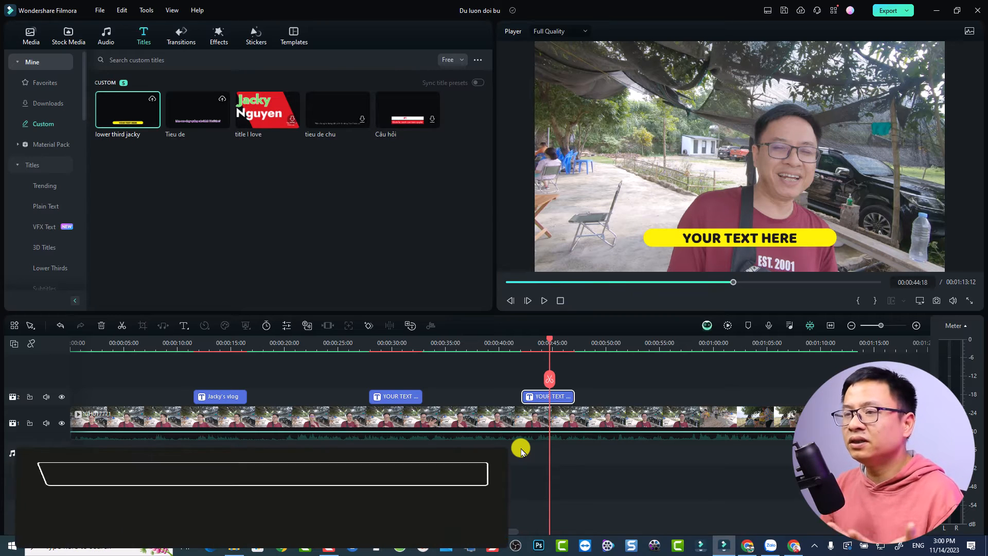
Add a Quick Text title to the title track at 00:00:55:09
click(664, 343)
scroll(668, 426, down, 3)
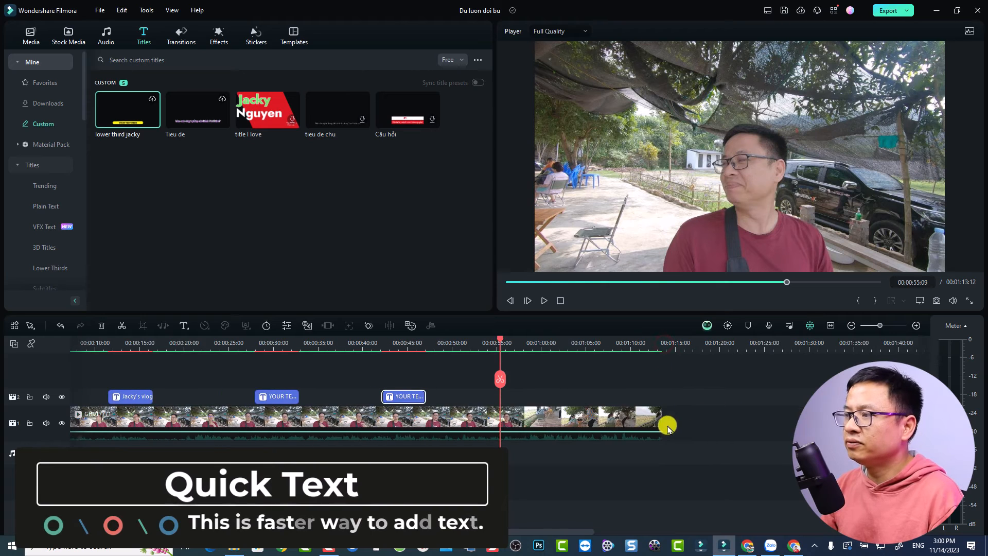
click(541, 423)
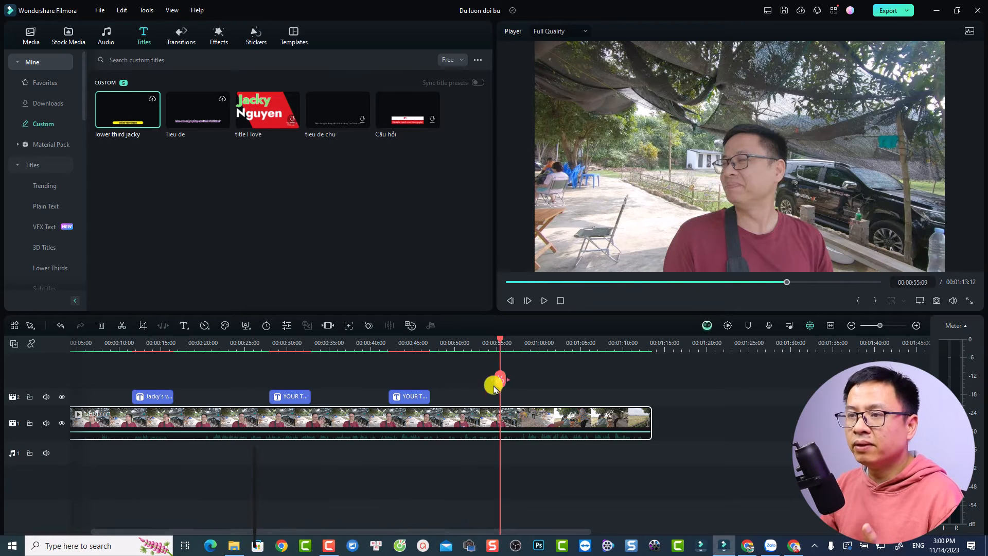
click(181, 326)
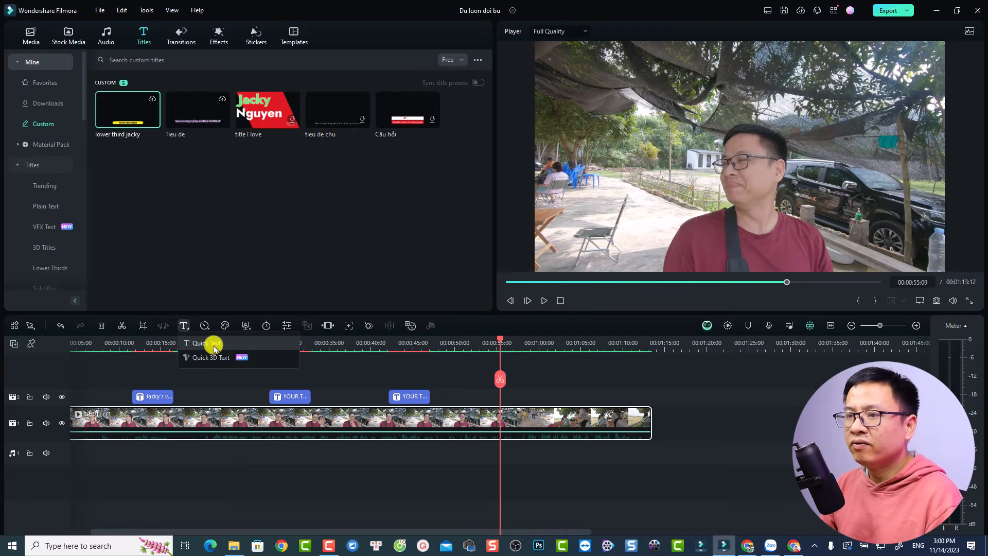
click(212, 344)
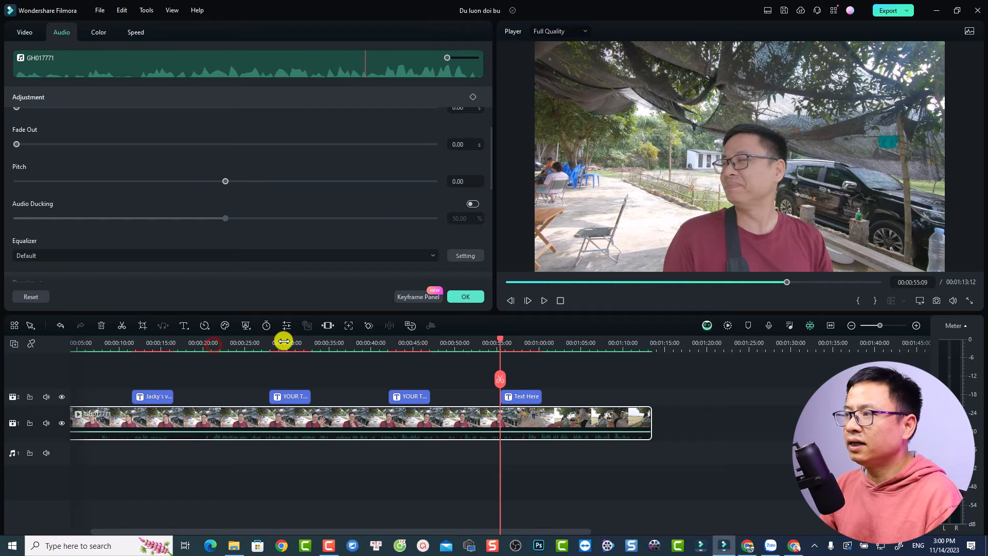
Replace the new quick title's placeholder text with "Big Bold Text"
click(518, 348)
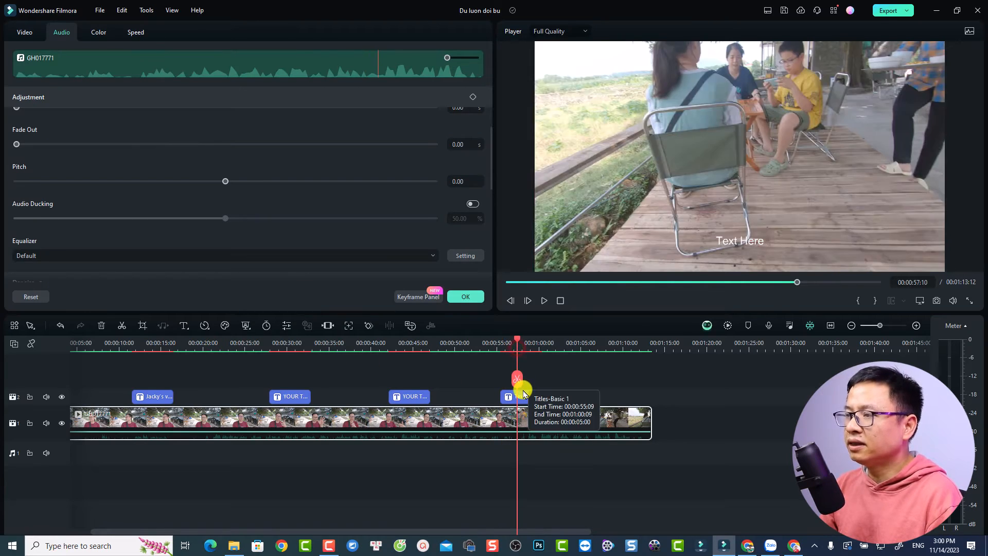
click(530, 396)
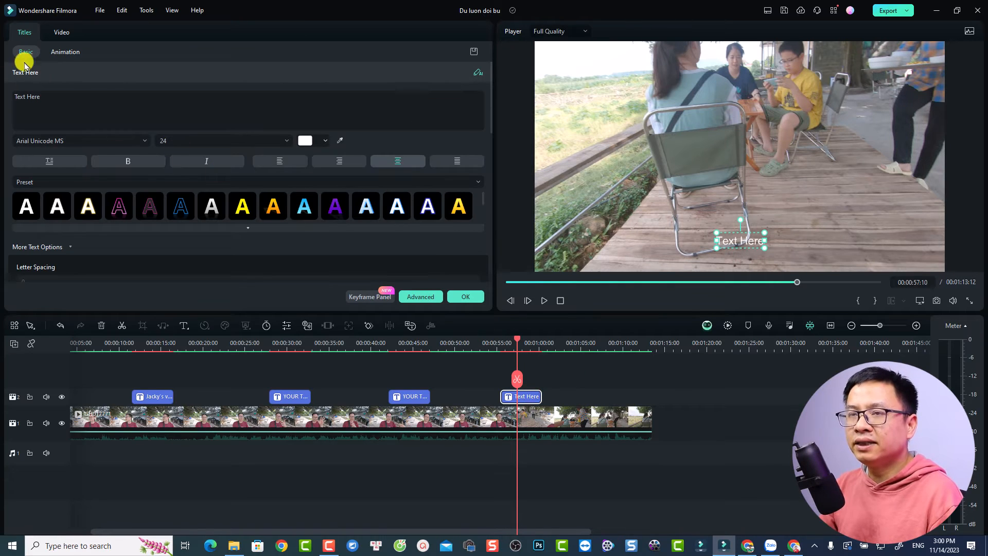
click(49, 98)
key(ctrl+a)
text(B)
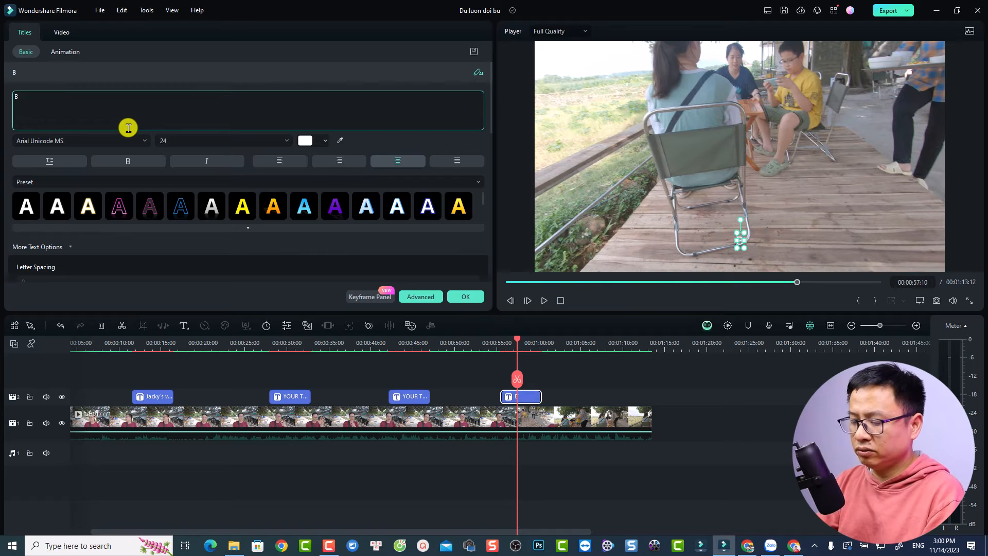
text(ig Bold Text)
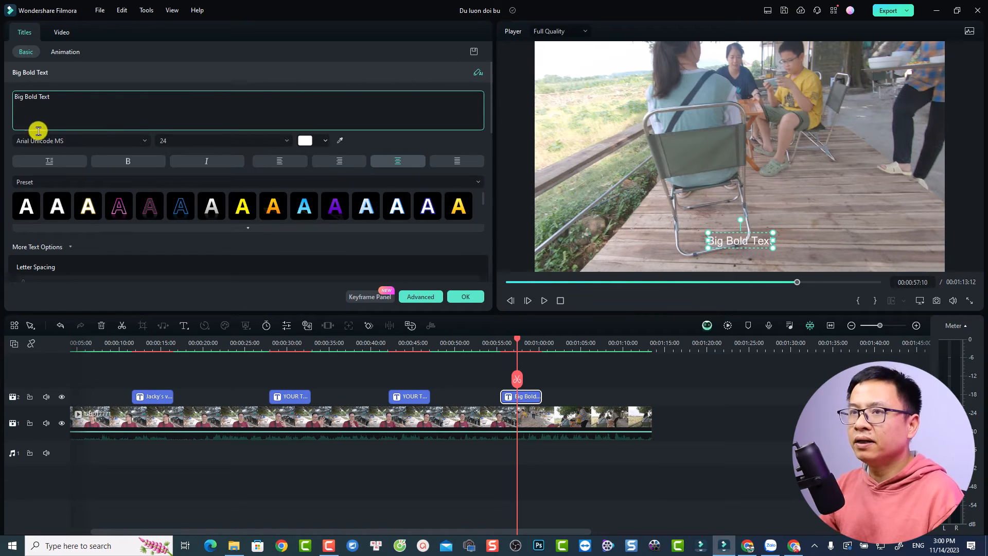
Set the title's font to Arial Rounded MT Bold and enlarge the text to size 75 in the preview
click(72, 143)
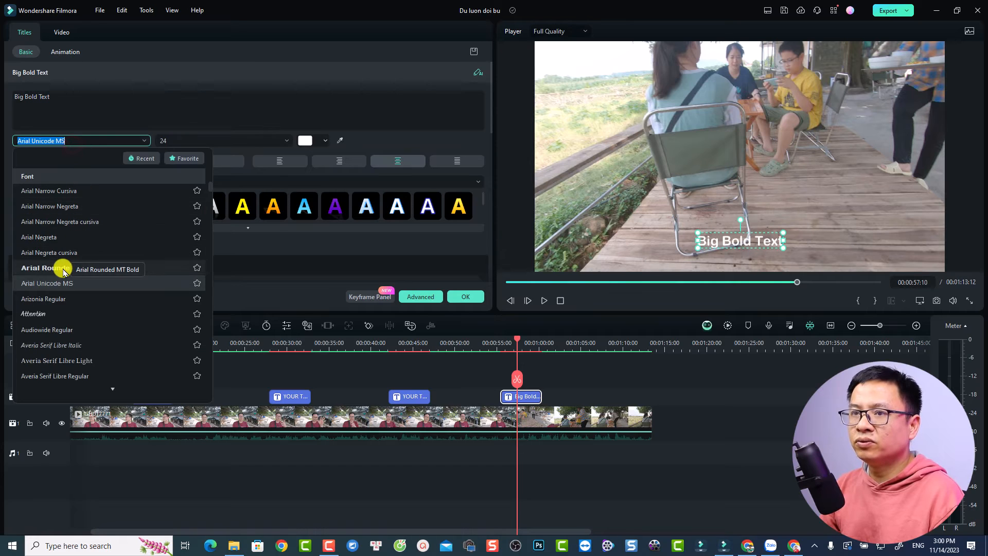
click(61, 268)
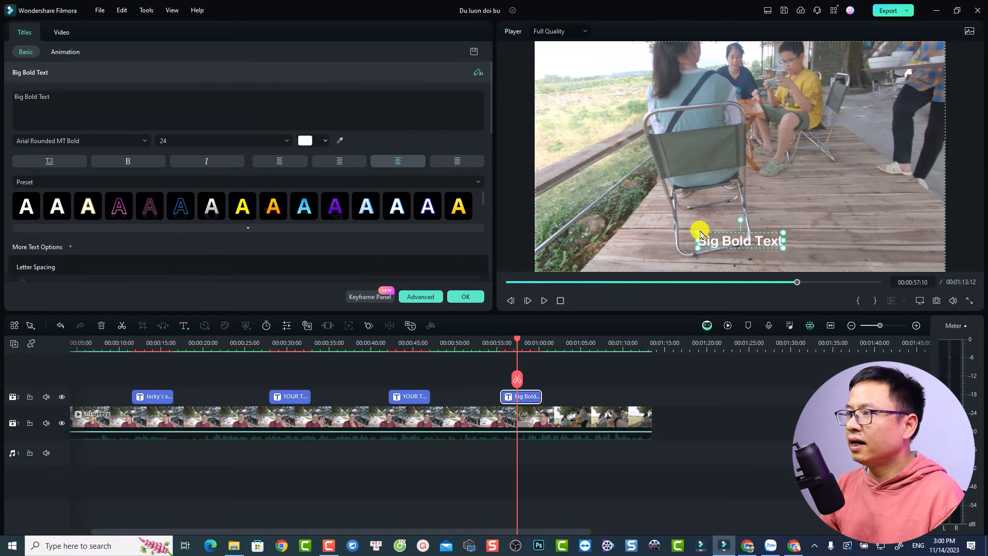
drag(699, 234, 734, 216)
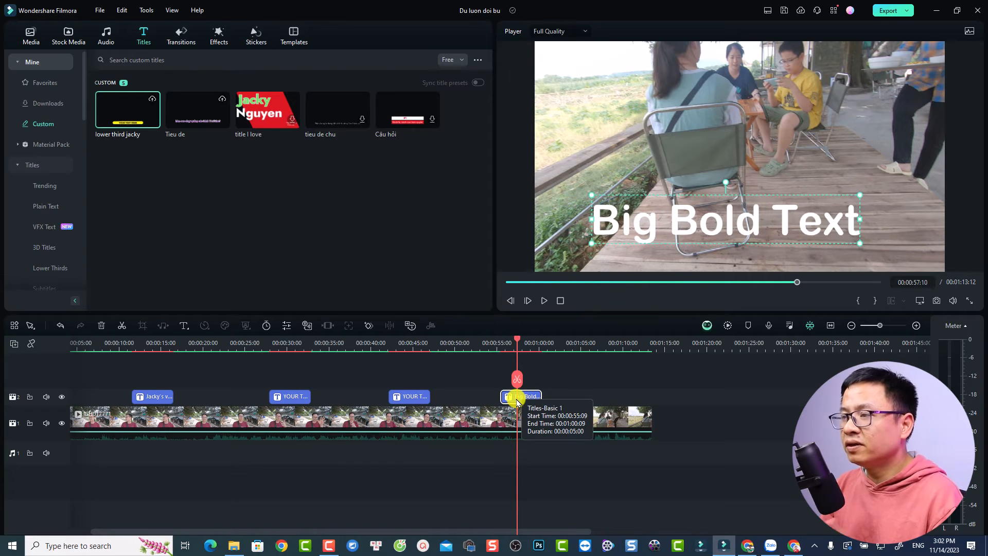
Give the "Big Bold Text" title a Jump from entrance animation and a Typewriter exit animation
double_click(517, 397)
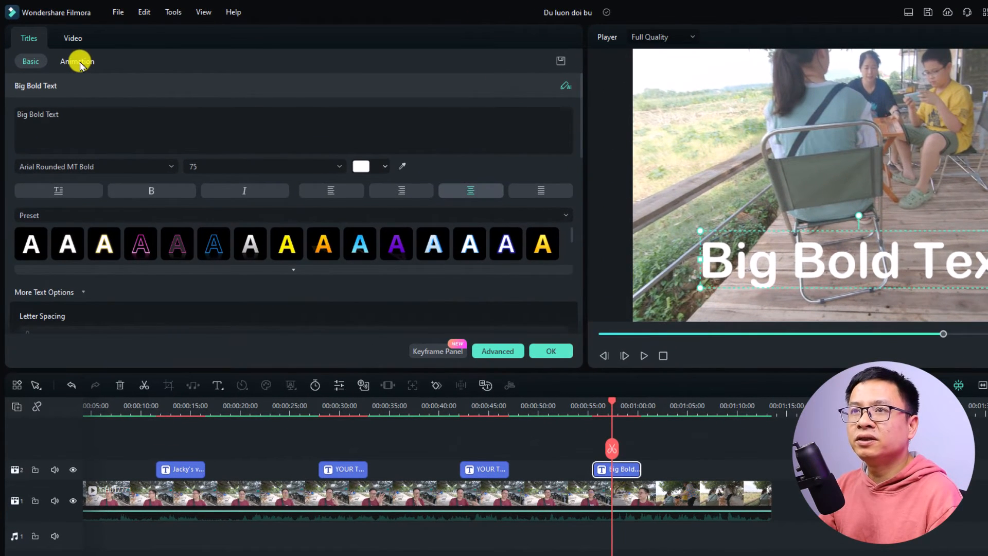
click(80, 61)
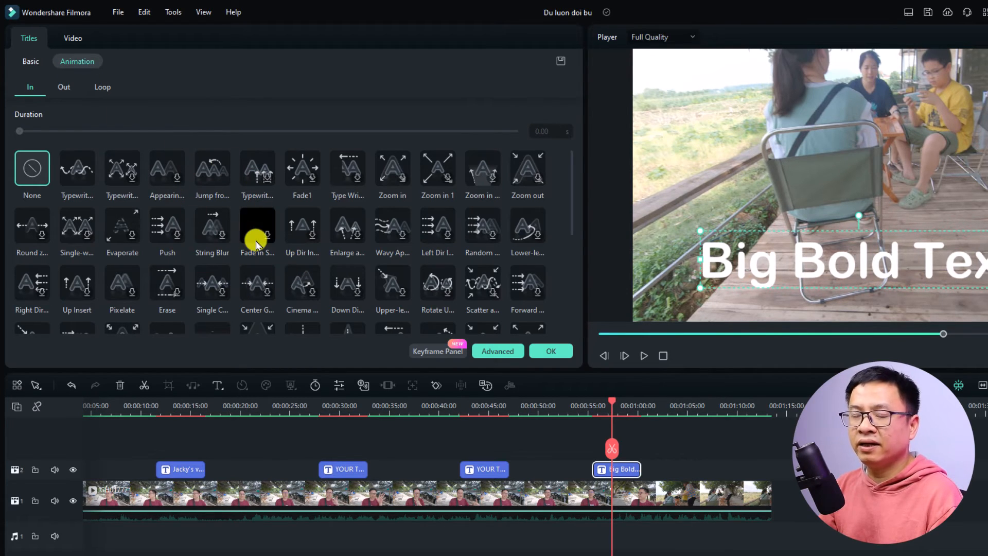
click(206, 174)
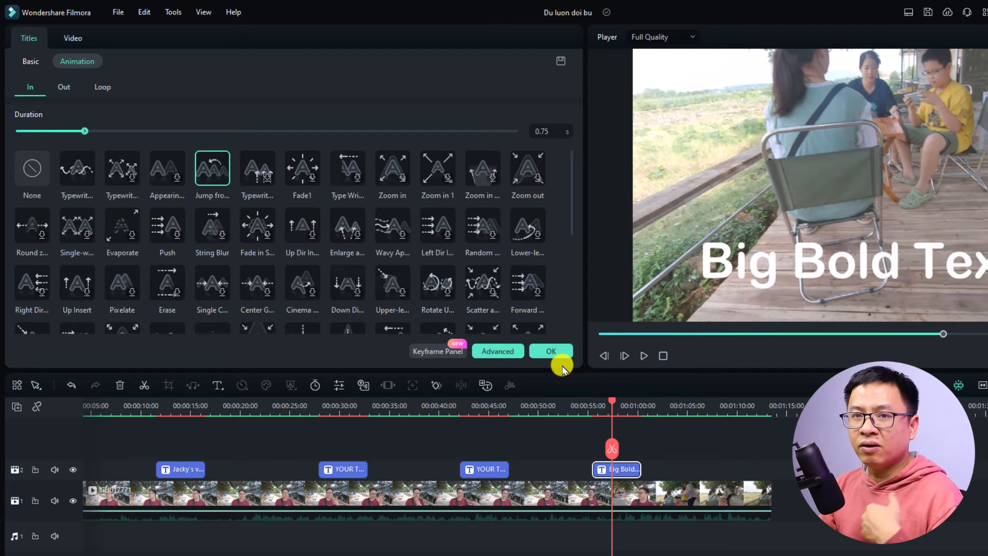
click(69, 88)
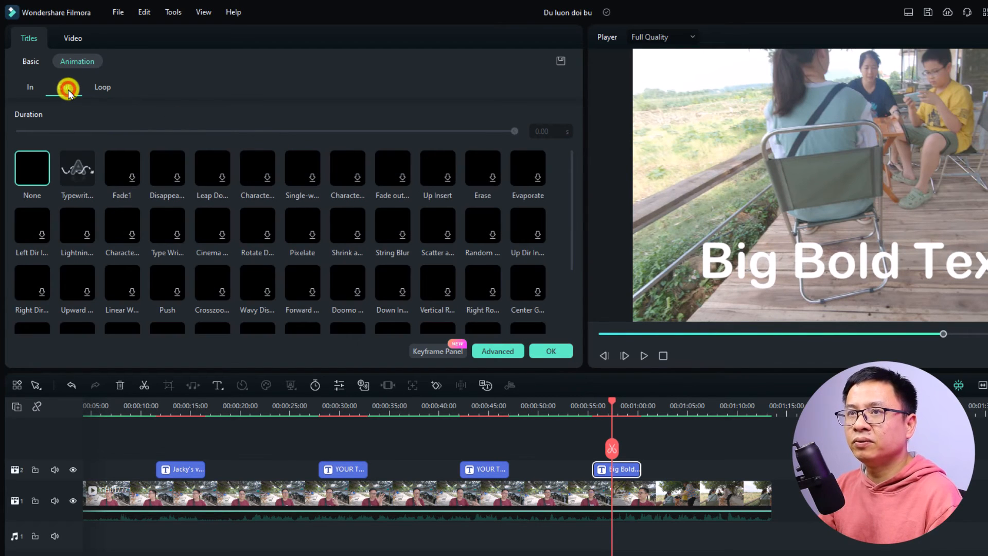
click(79, 182)
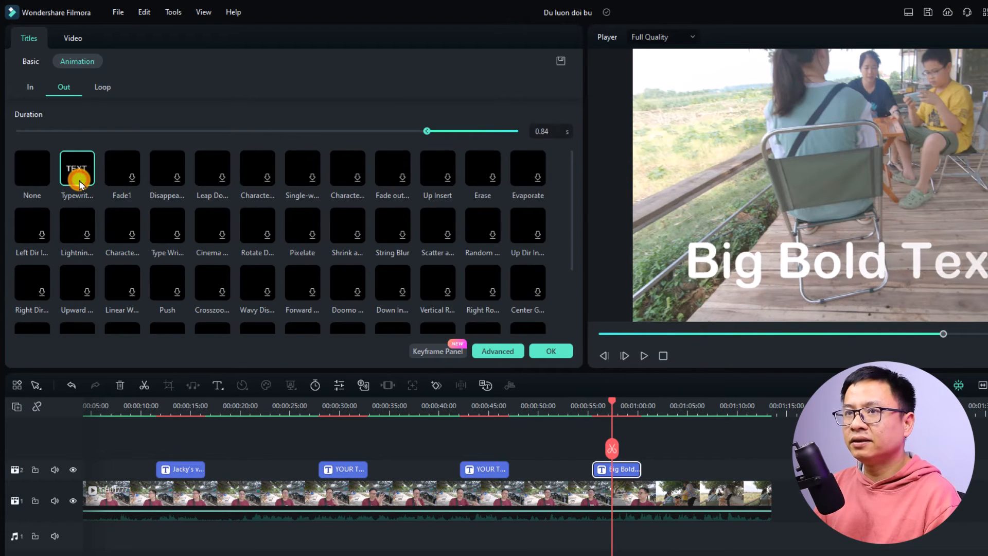
Apply the Blinking loop animation to the "Big Bold Text" title and play back the result from 00:00:54:16
click(98, 87)
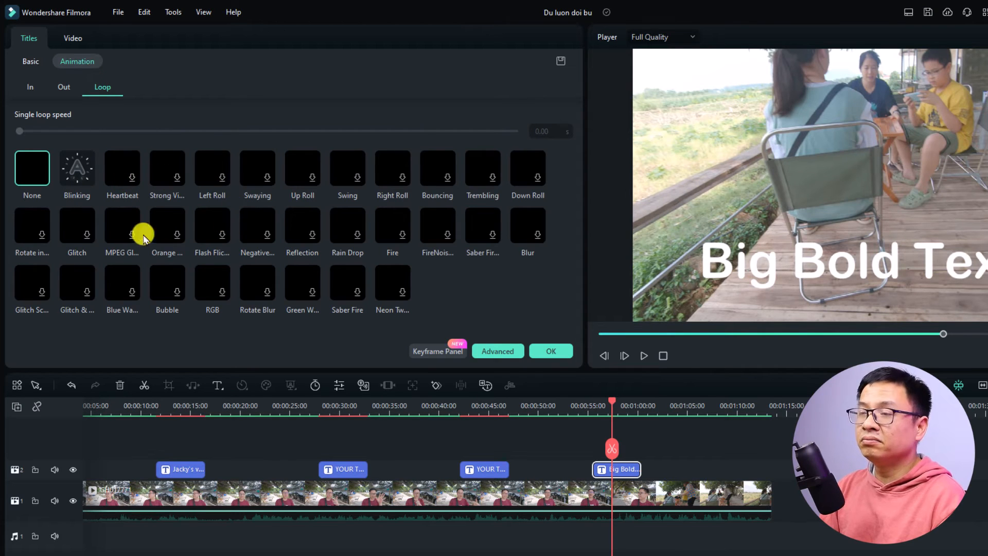
click(77, 178)
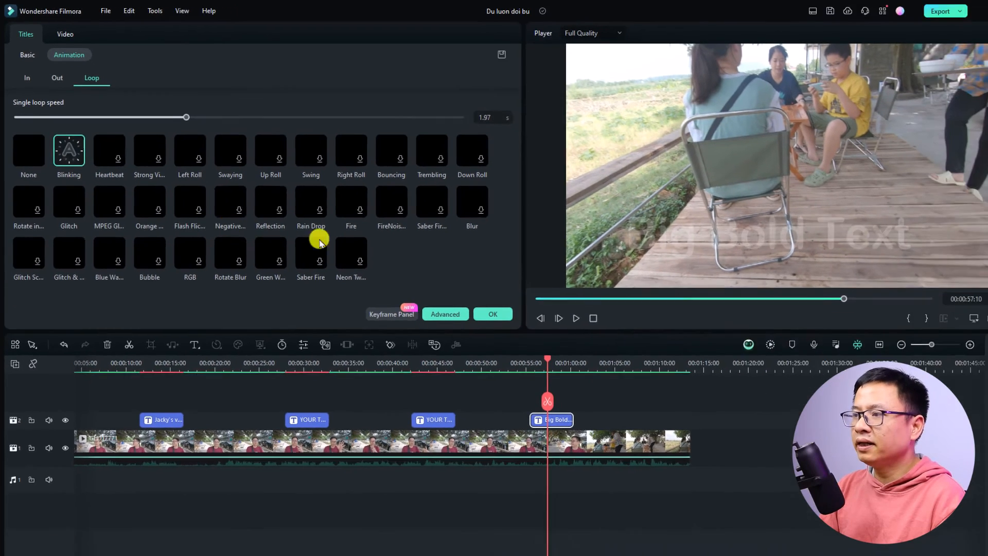
click(550, 351)
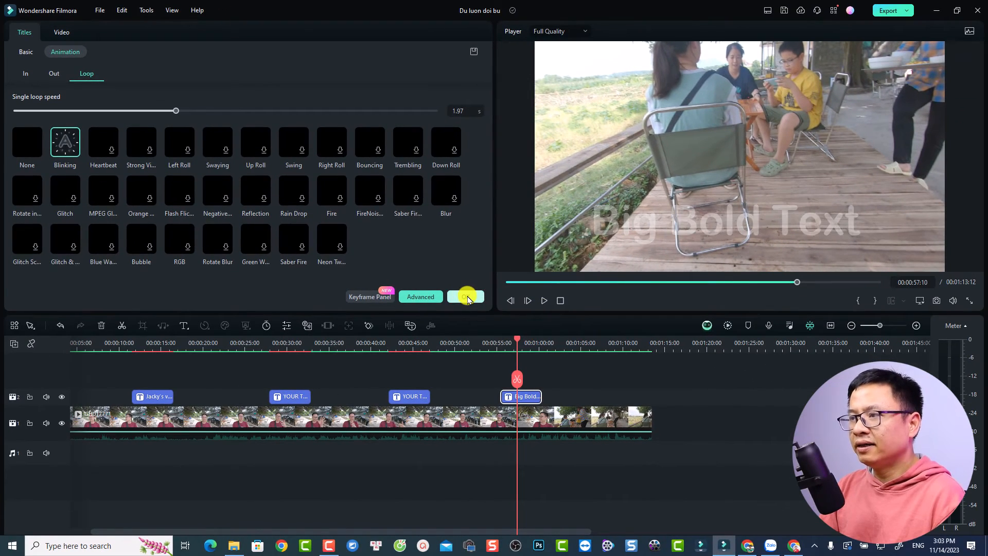
click(494, 346)
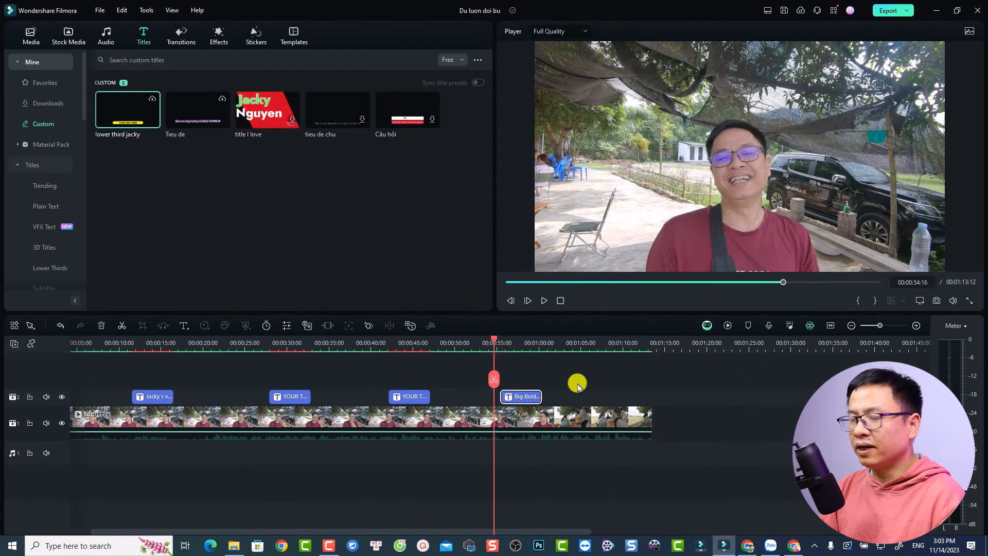
key(space)
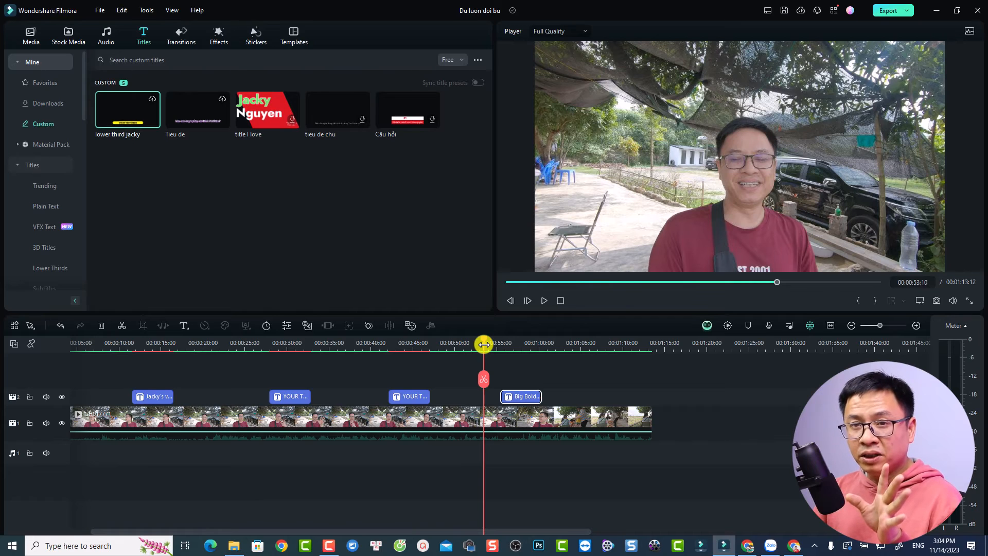
Add another Quick Text title at 00:01:03:20 and preview it at 00:01:05:11
click(572, 346)
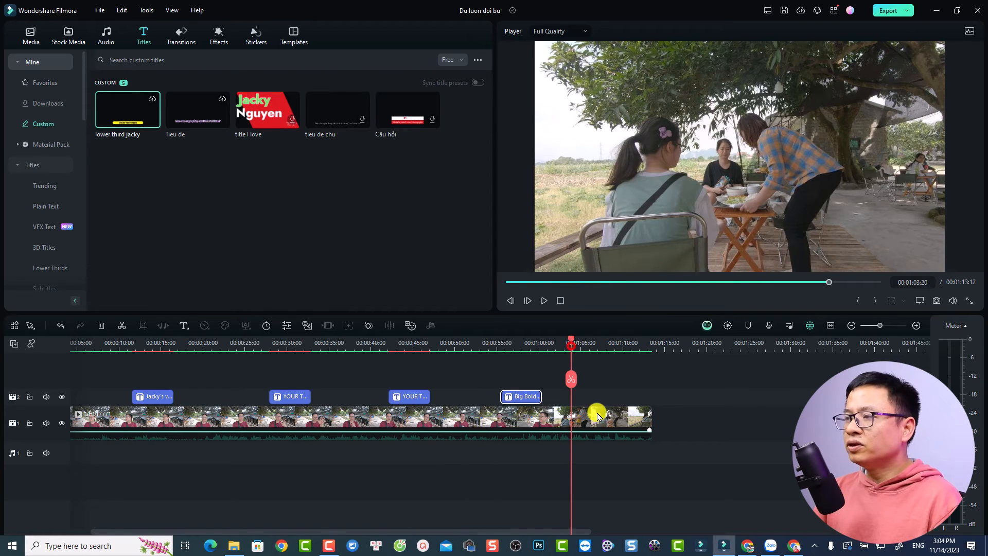
scroll(597, 417, down, 1)
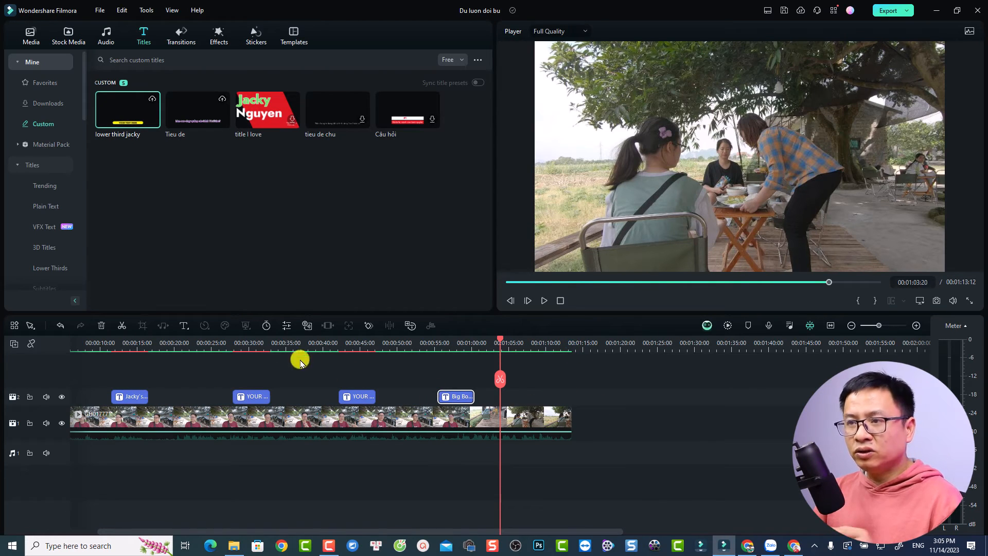
click(181, 332)
click(207, 344)
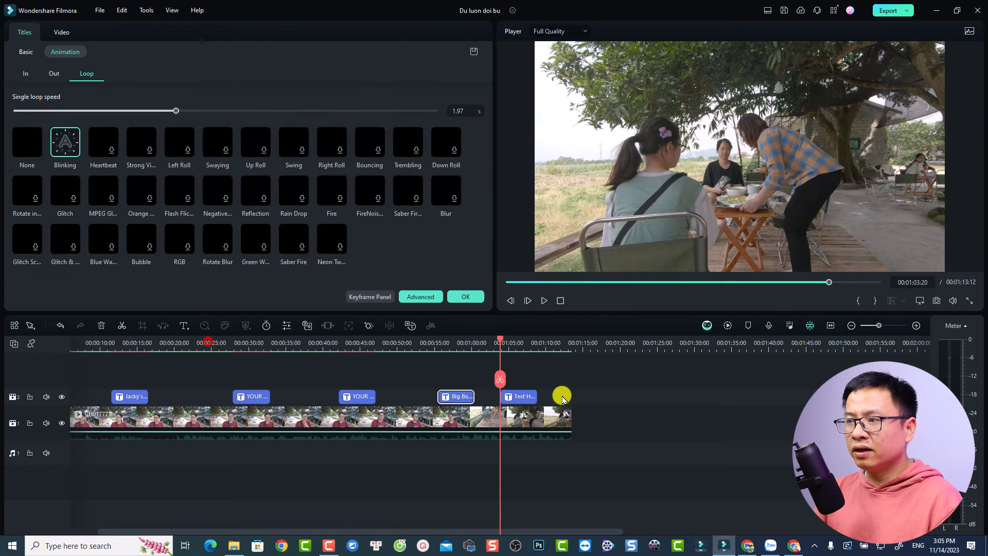
click(512, 344)
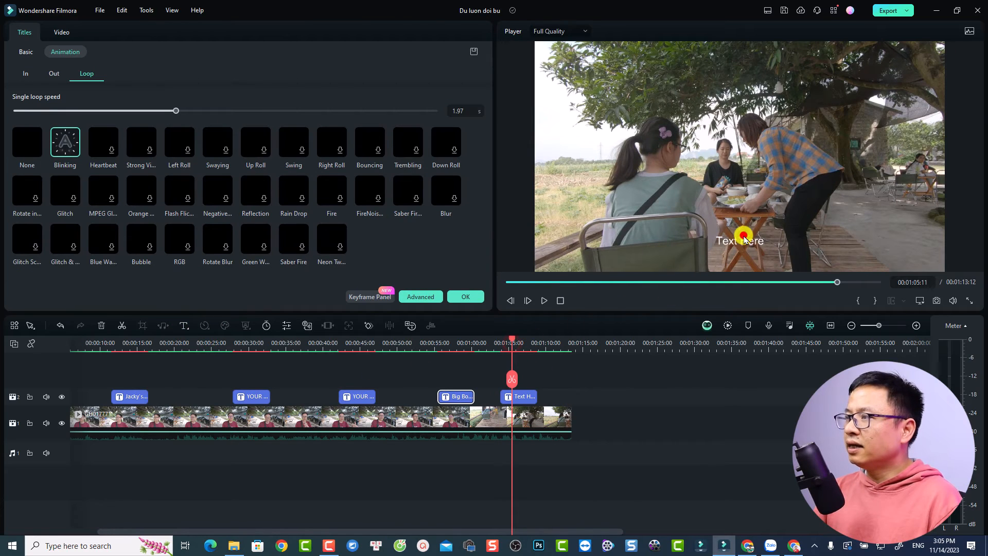
Replace the placeholder text of the last title with "Animation" and select its clip in the timeline
click(744, 239)
text(Animation)
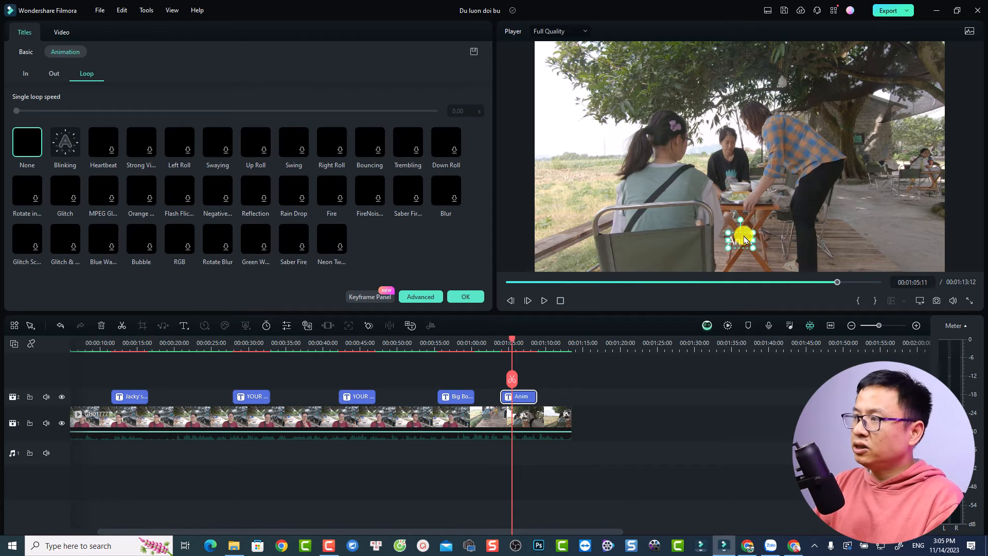
click(558, 381)
click(516, 397)
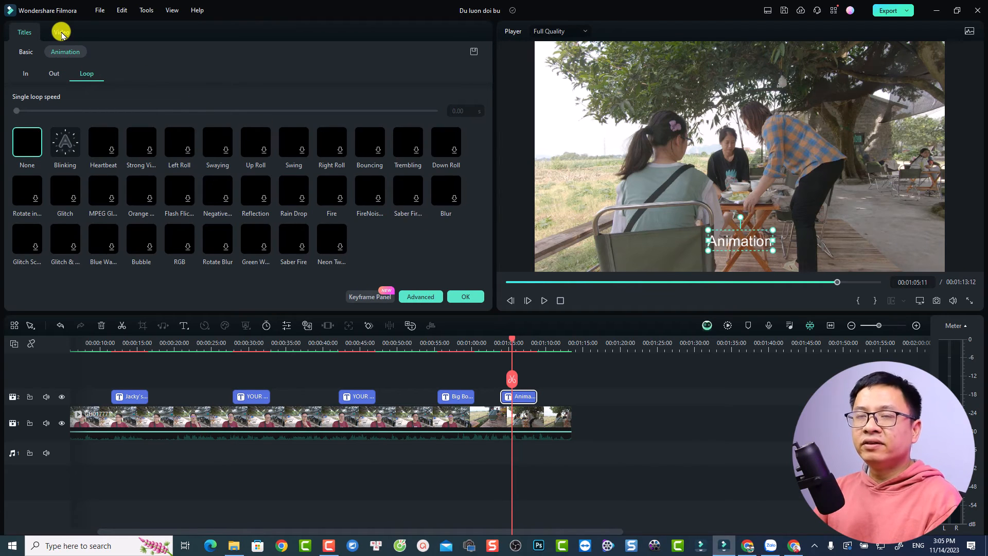
Add an opacity keyframe at 100 to the "Animation" title at 00:01:05:11
click(62, 33)
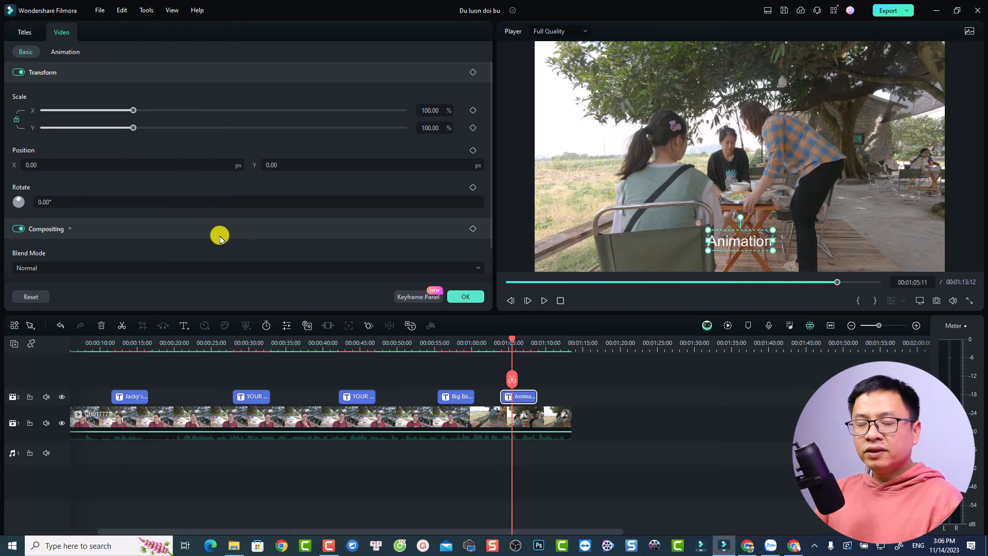
scroll(489, 217, down, 2)
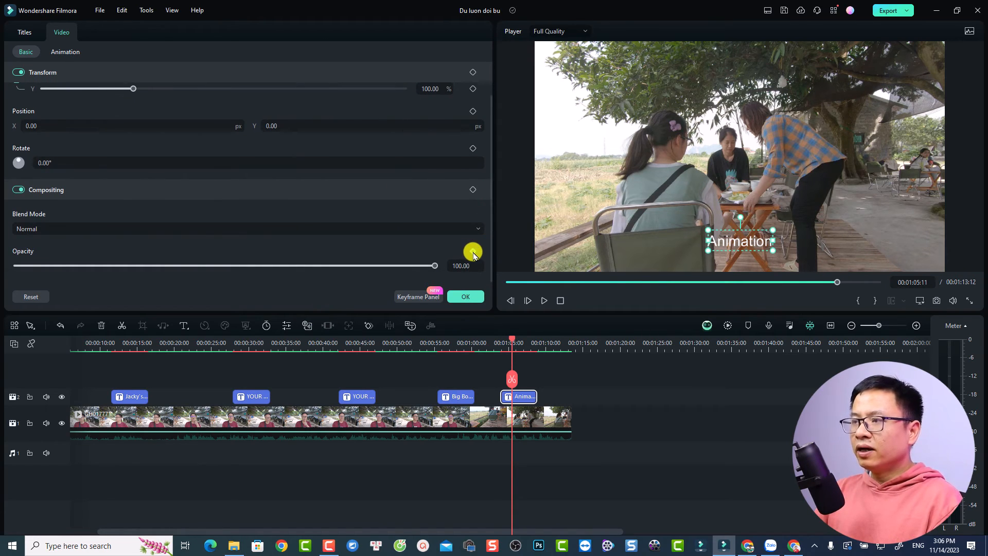
click(472, 252)
click(466, 299)
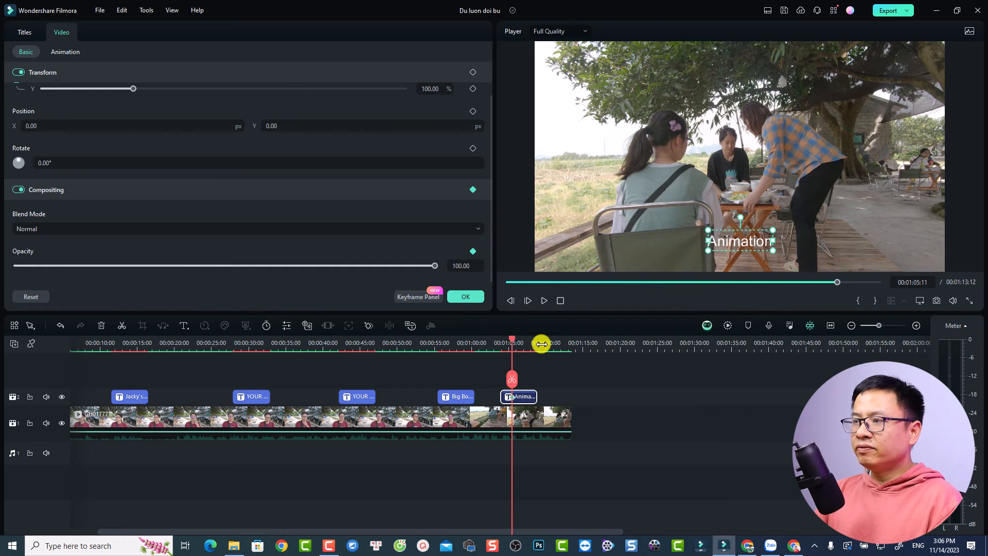
Set the "Animation" title's opacity to 0 at its start, 00:01:03:20, and play back the fade-in
drag(561, 344, 799, 352)
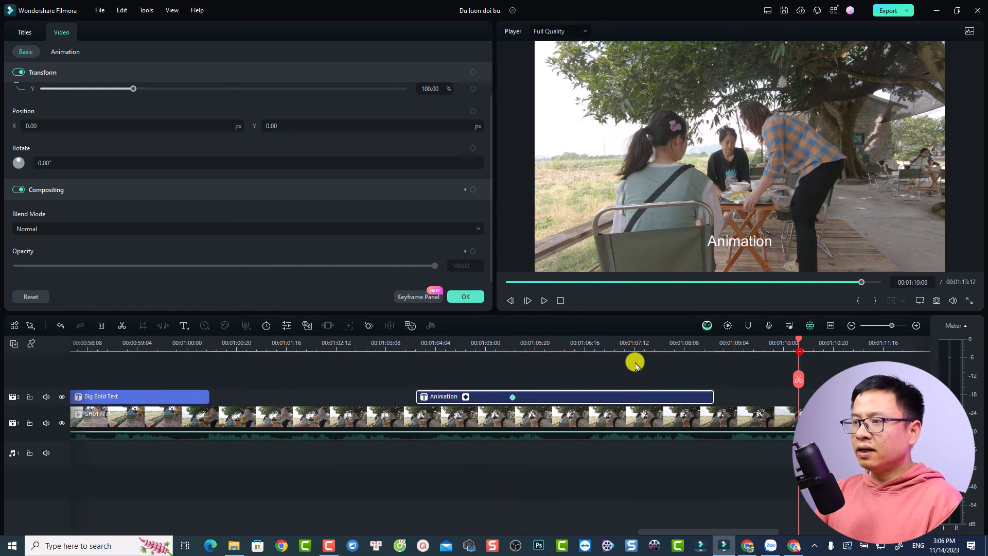
drag(514, 347, 416, 354)
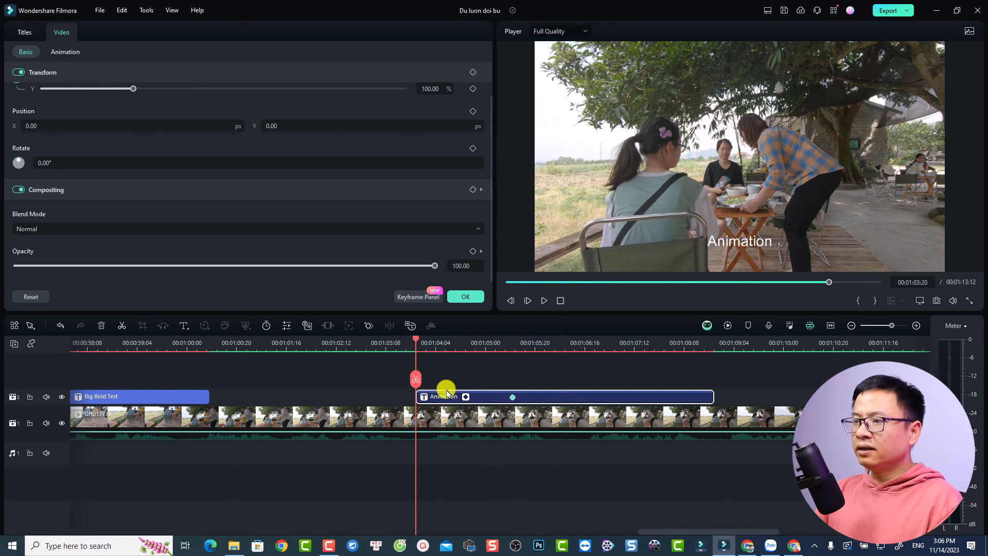
drag(440, 268, 8, 290)
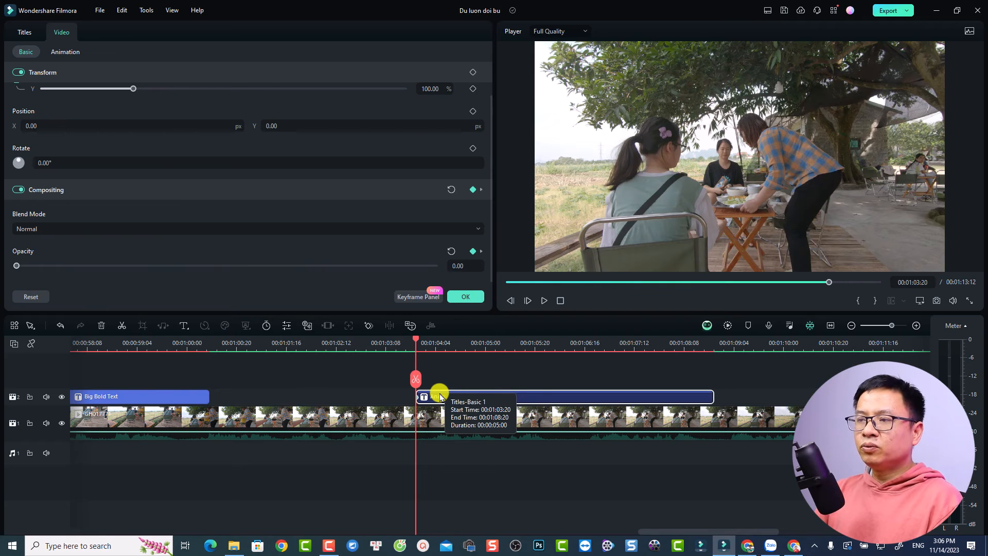
click(386, 346)
key(space)
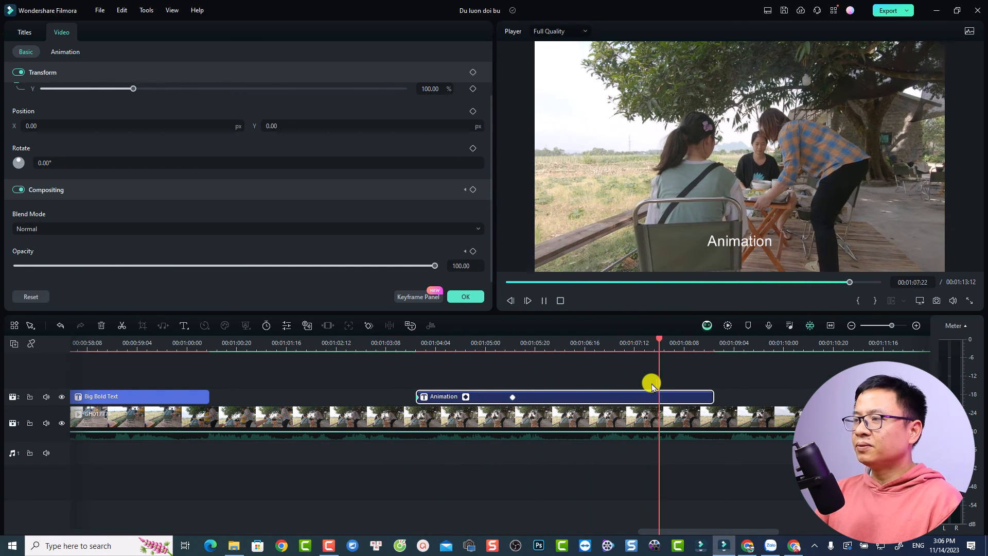
Keyframe the title's fade-out with opacity 100 at 00:01:08:02 and 0 at 00:01:08:16, and return to 00:01:03:18
key(space)
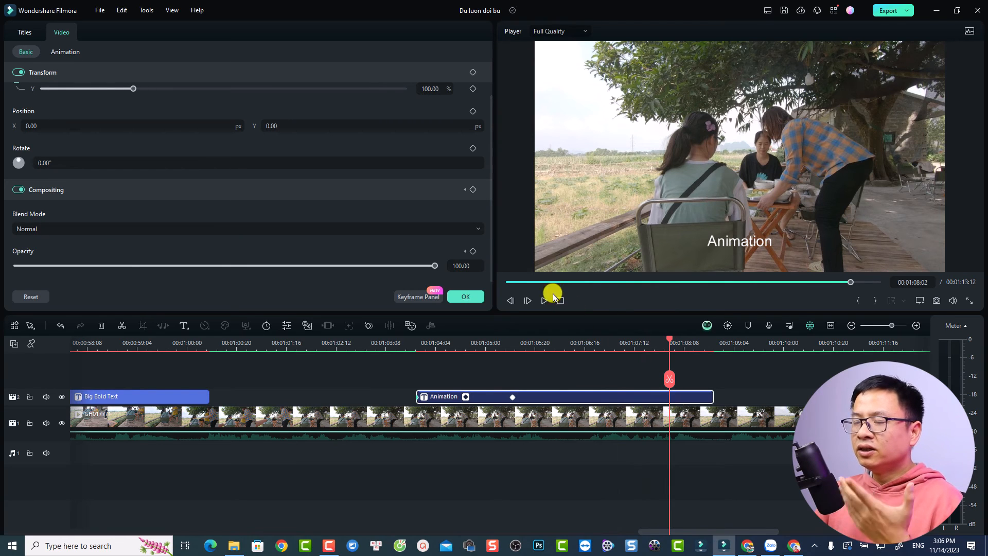
click(474, 251)
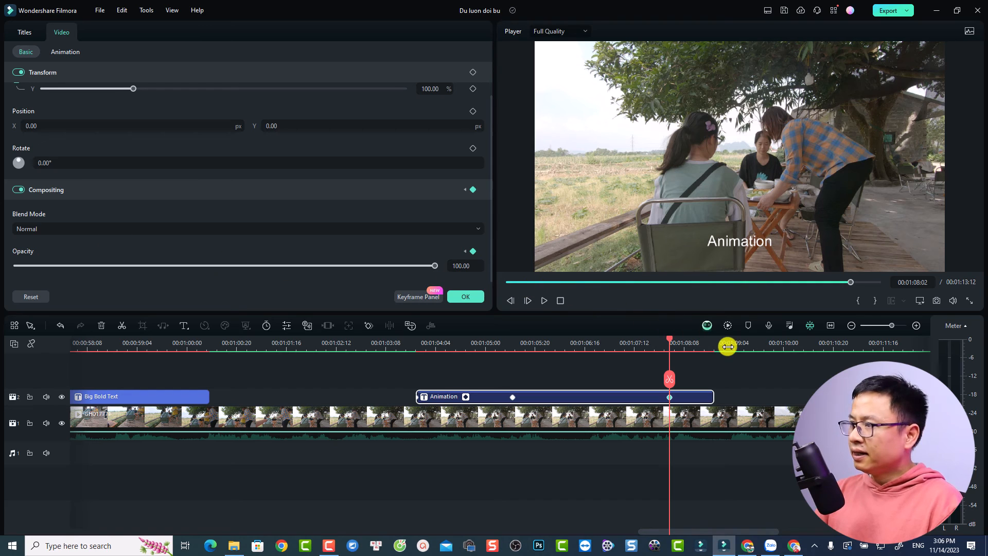
click(704, 346)
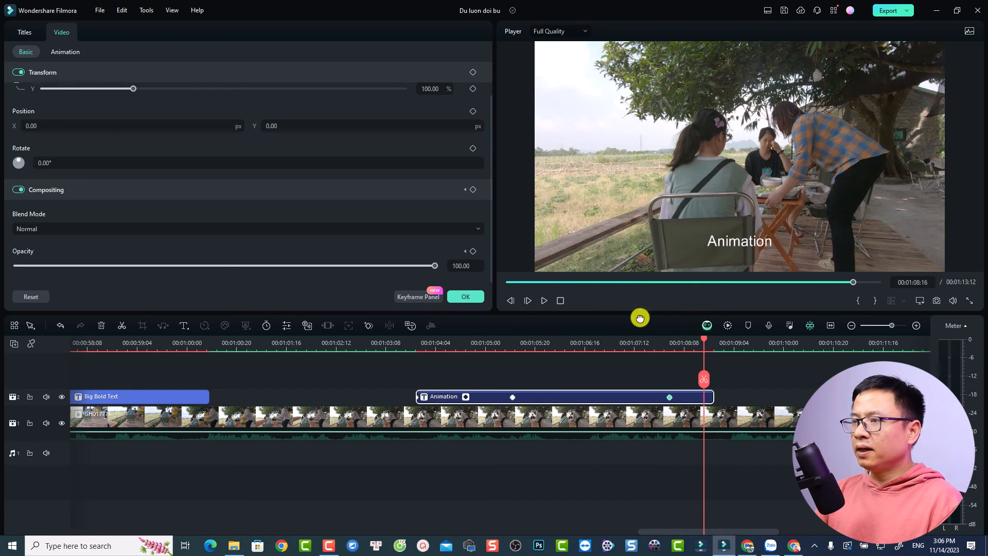
drag(435, 266, 20, 268)
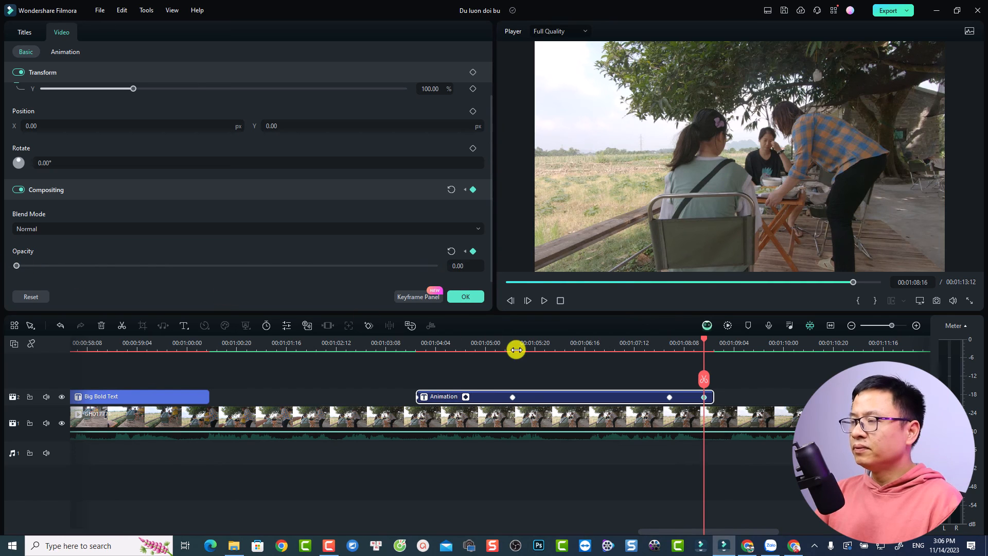
click(411, 342)
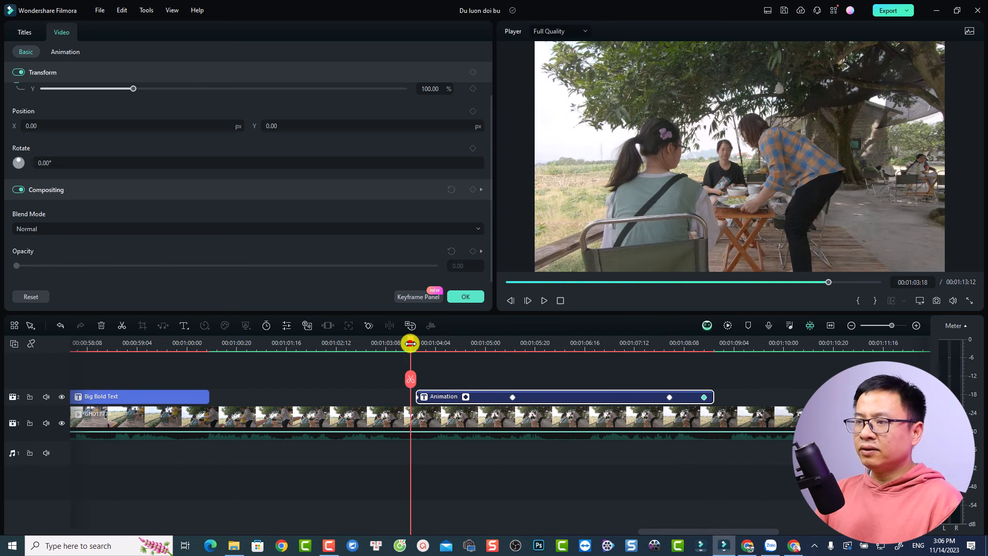